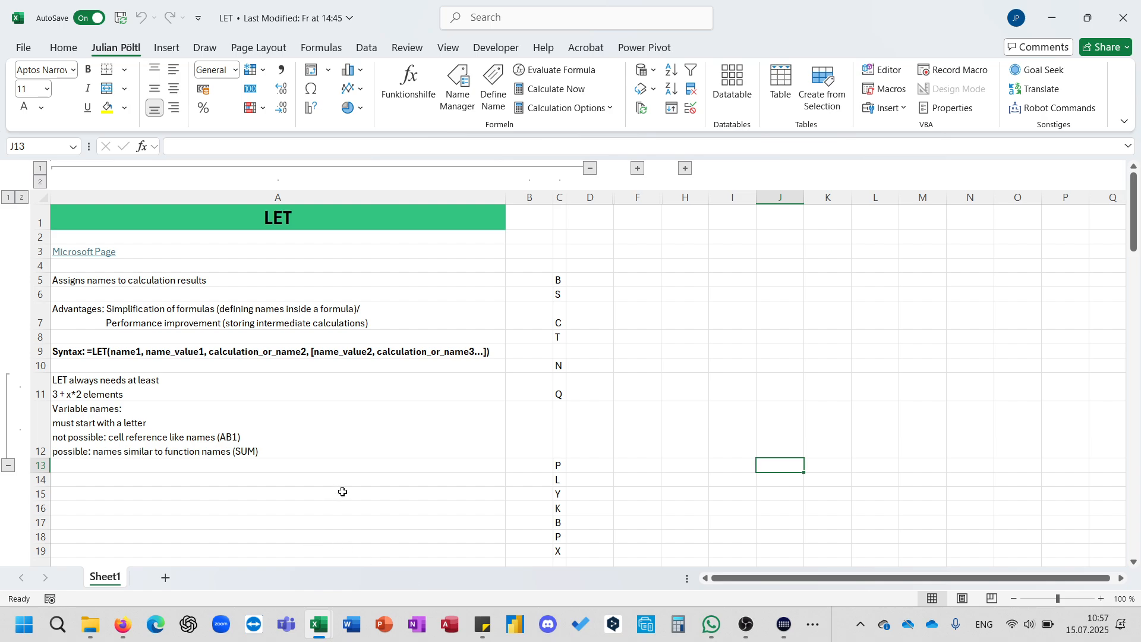
In A14, enter a LET formula that names A as 123 and returns A.
{"action": "scroll", "coordinate": [343, 492], "scroll_direction": "down", "scroll_amount": 1}
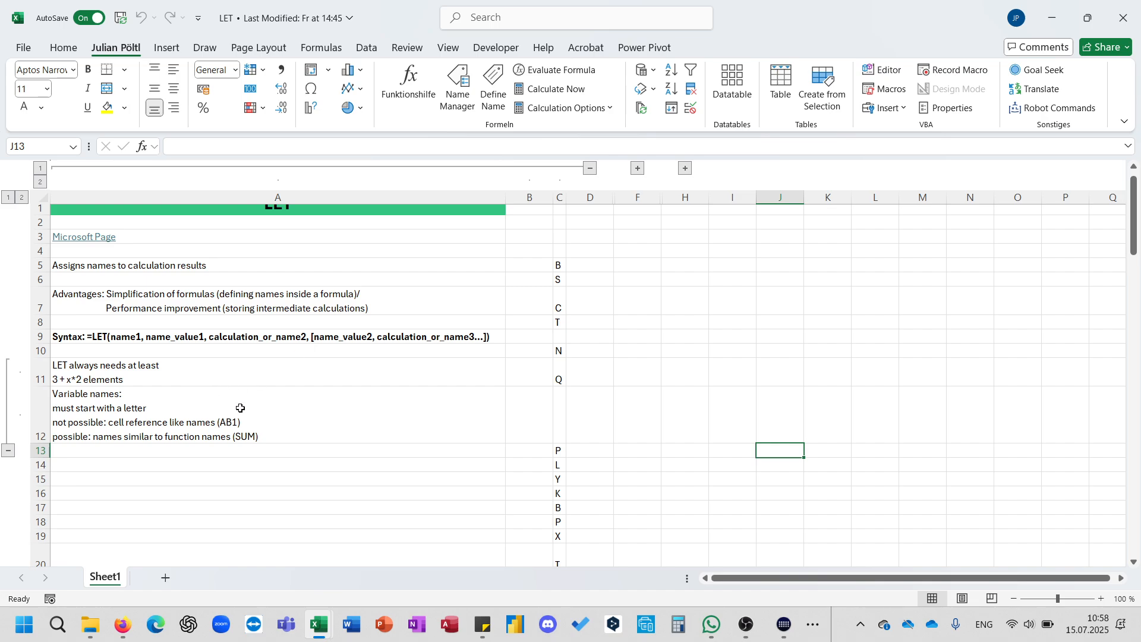
{"action": "scroll", "coordinate": [262, 408], "scroll_direction": "down", "scroll_amount": 1}
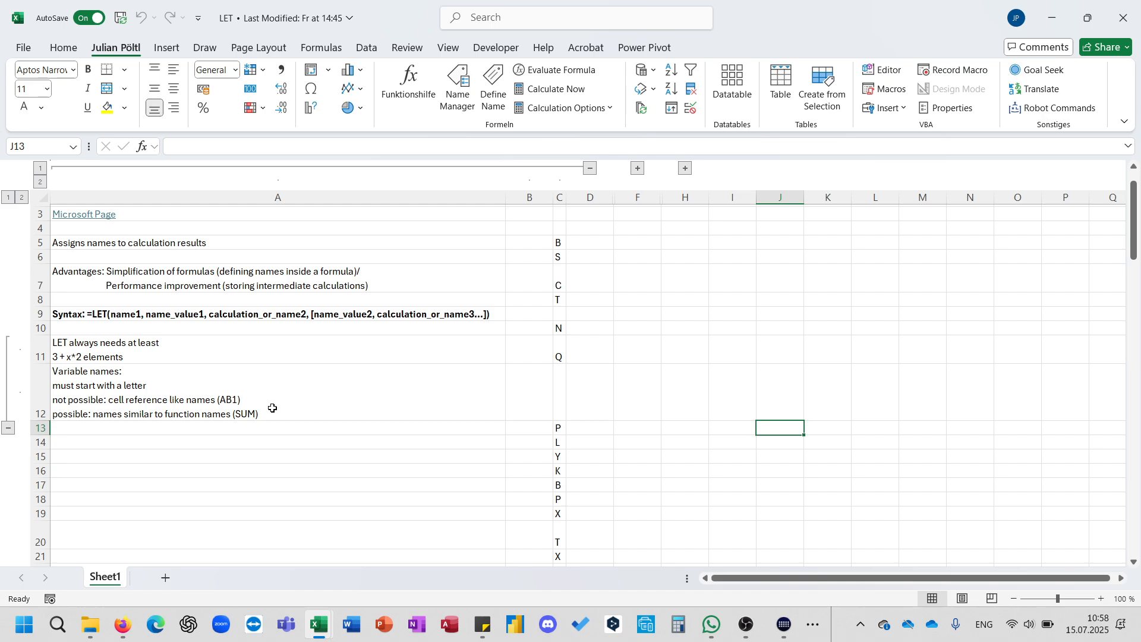
{"action": "left_click", "coordinate": [230, 446]}
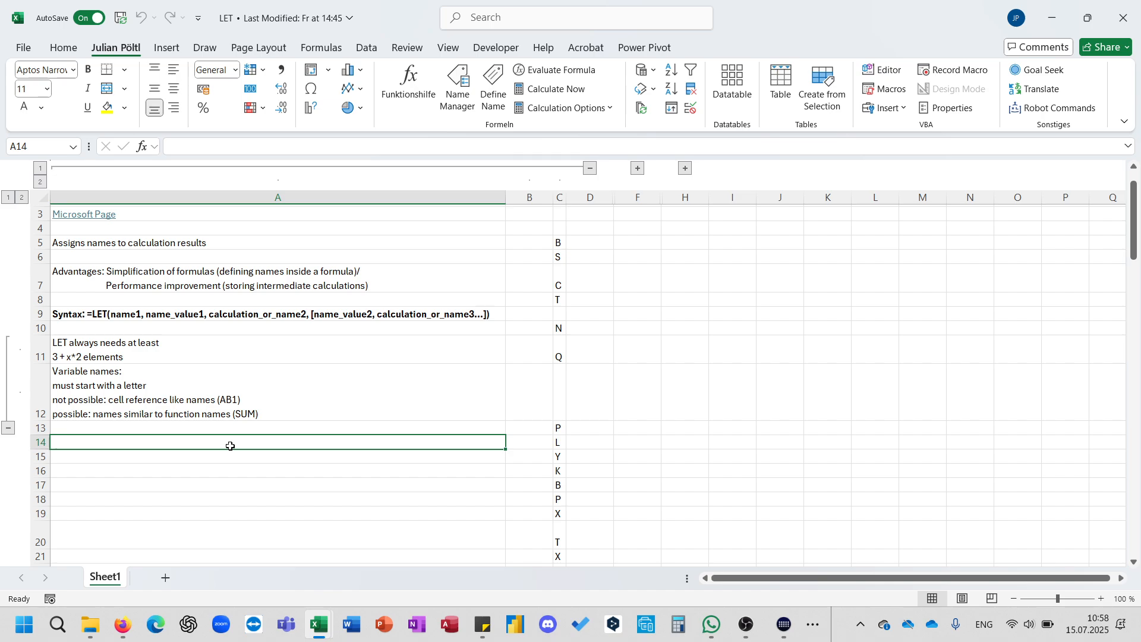
{"action": "type", "text": "=let"}
{"action": "key", "text": "Tab"}
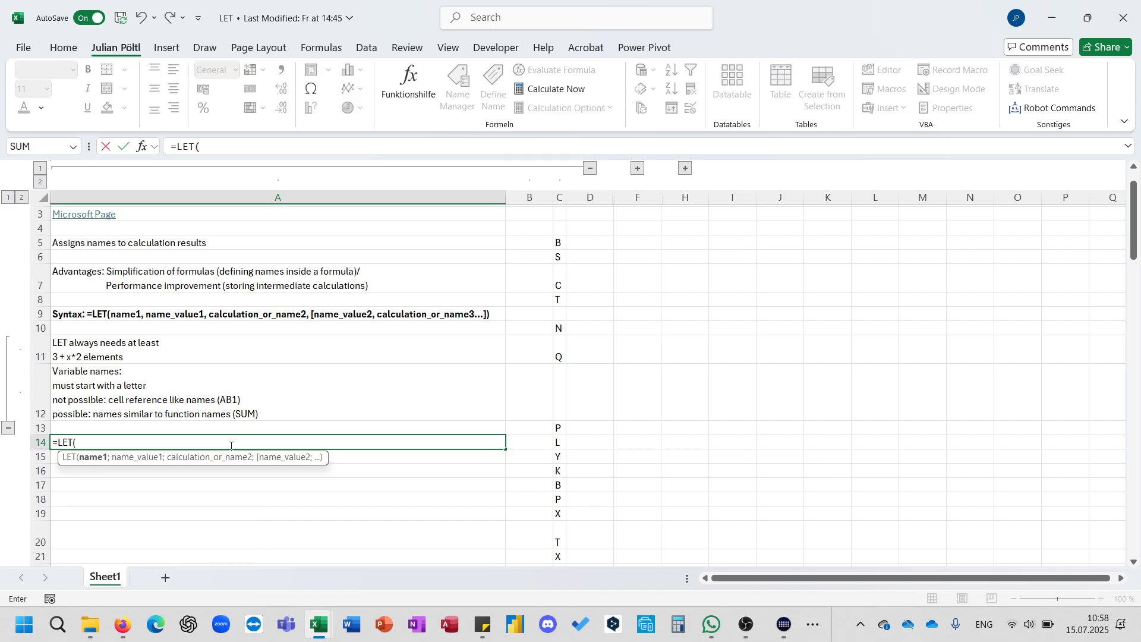
{"action": "type", "text": "A;\""}
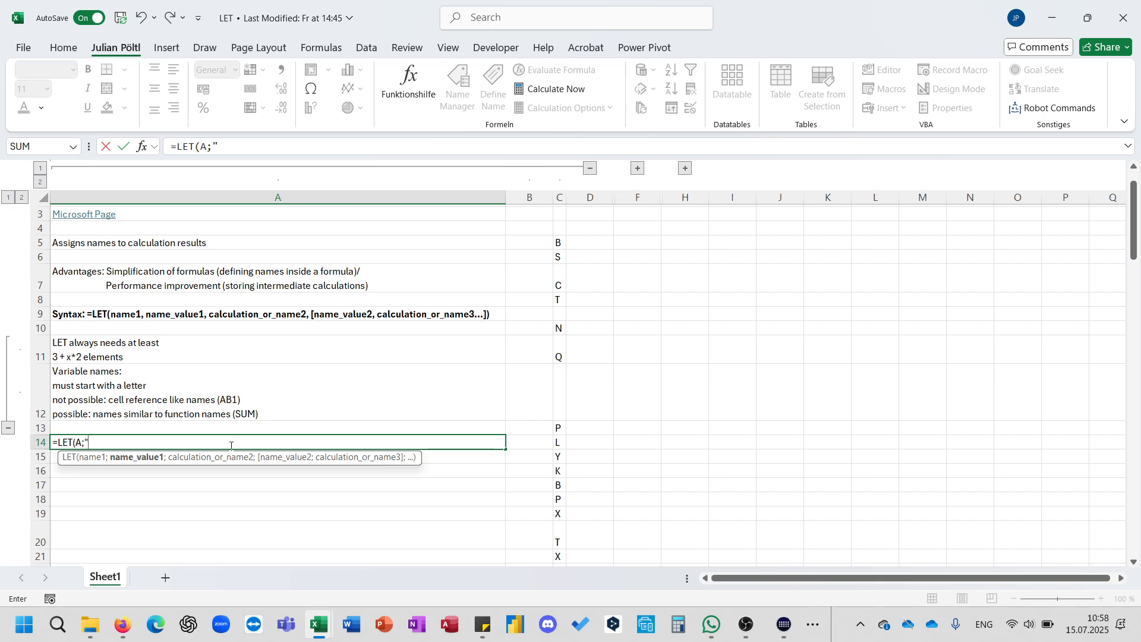
{"action": "type", "text": "123:"}
{"action": "key", "text": "BackSpace"}
{"action": "type", "text": ";"}
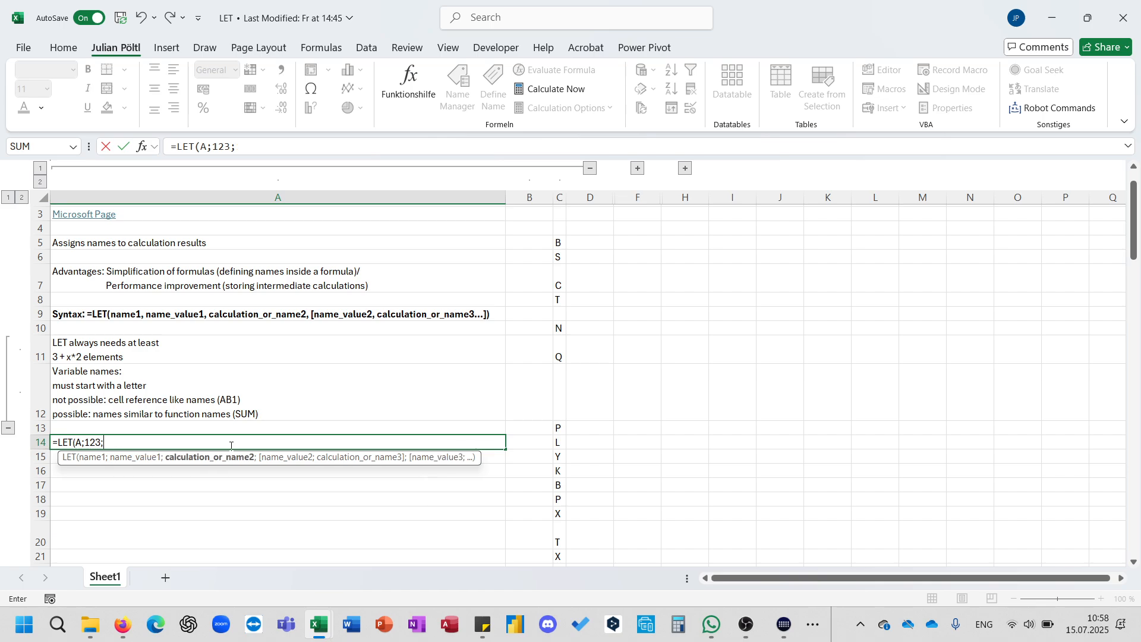
{"action": "type", "text": "A)"}
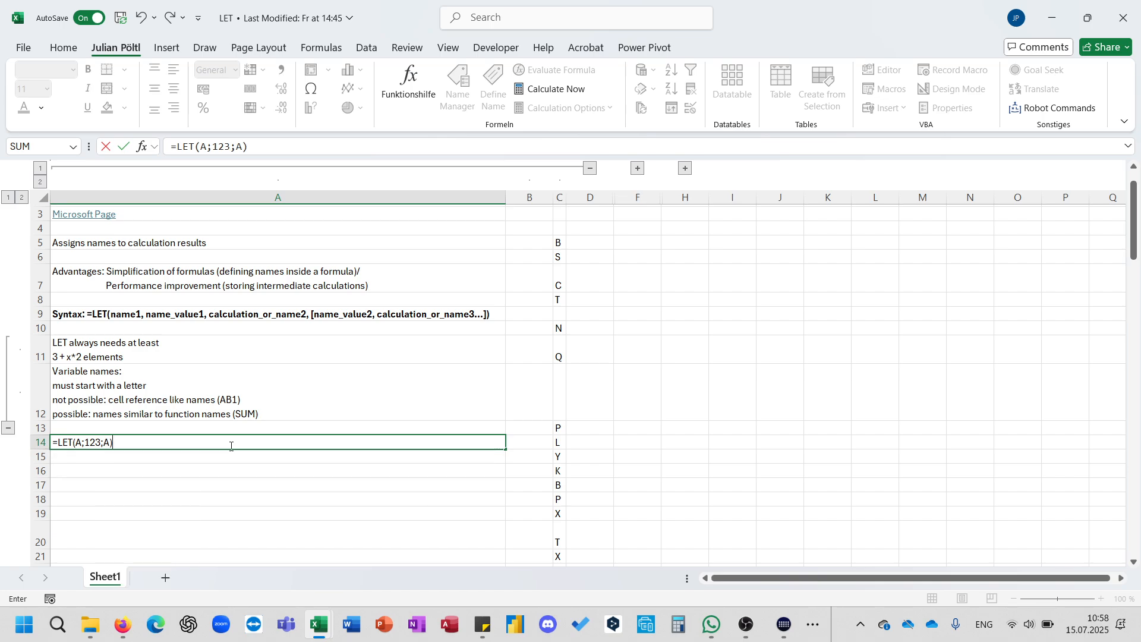
{"action": "key", "text": "Return"}
Extend the A14 formula to also define B as 2 and return A*B.
{"action": "left_click", "coordinate": [231, 445]}
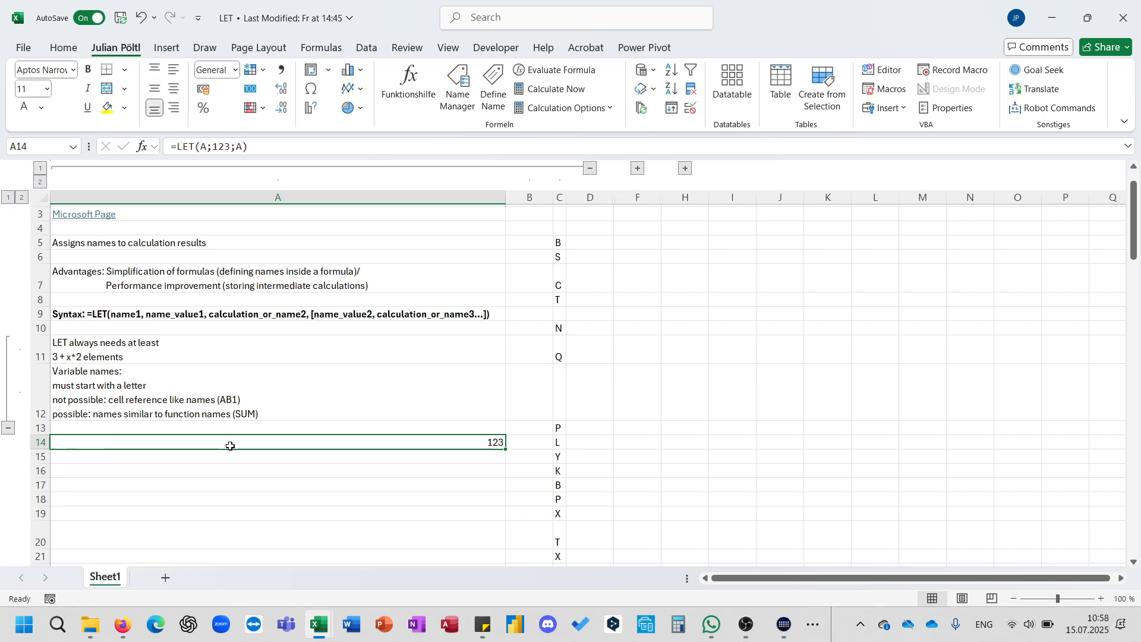
{"action": "double_click", "coordinate": [221, 146]}
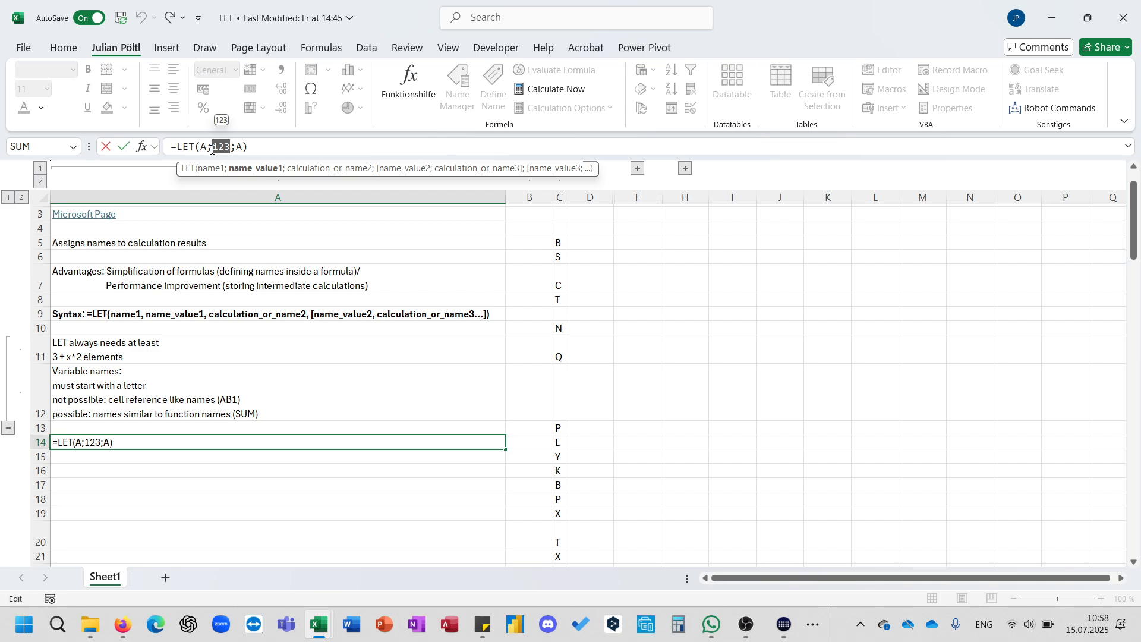
{"action": "left_click", "coordinate": [247, 146]}
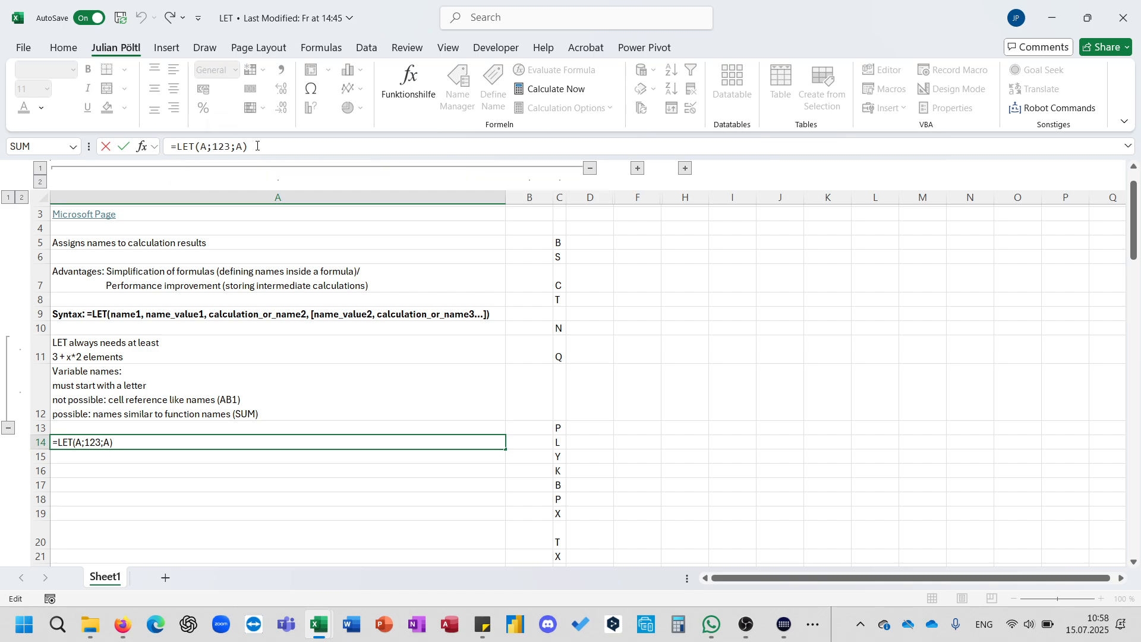
{"action": "key", "text": "BackSpace"}
{"action": "key", "text": "BackSpace"}
{"action": "type", "text": "B"}
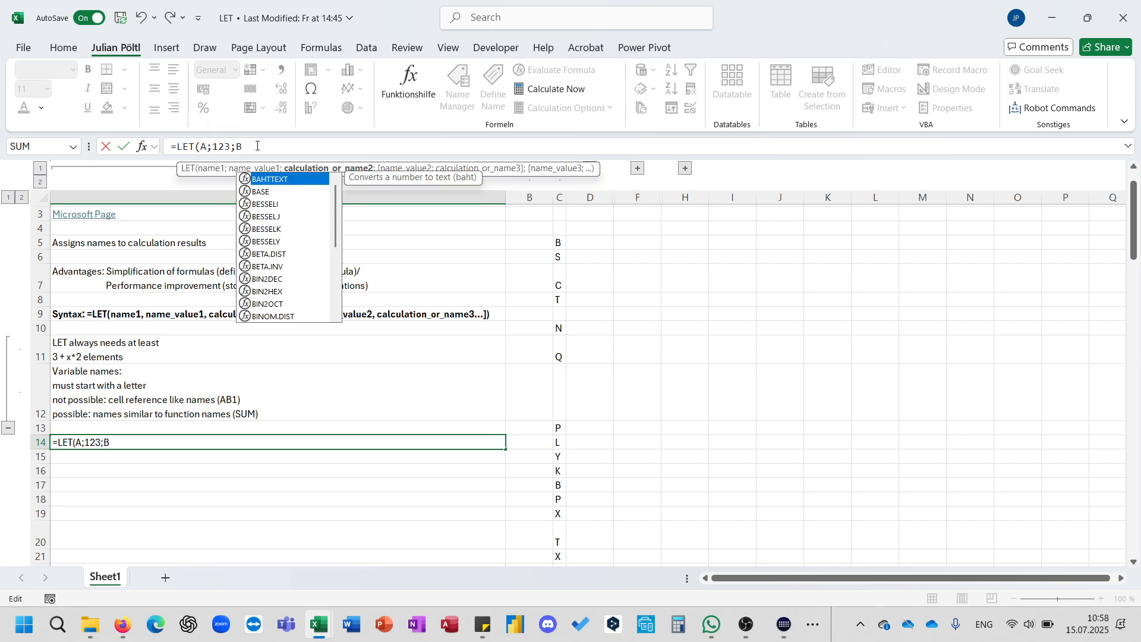
{"action": "type", "text": ";"}
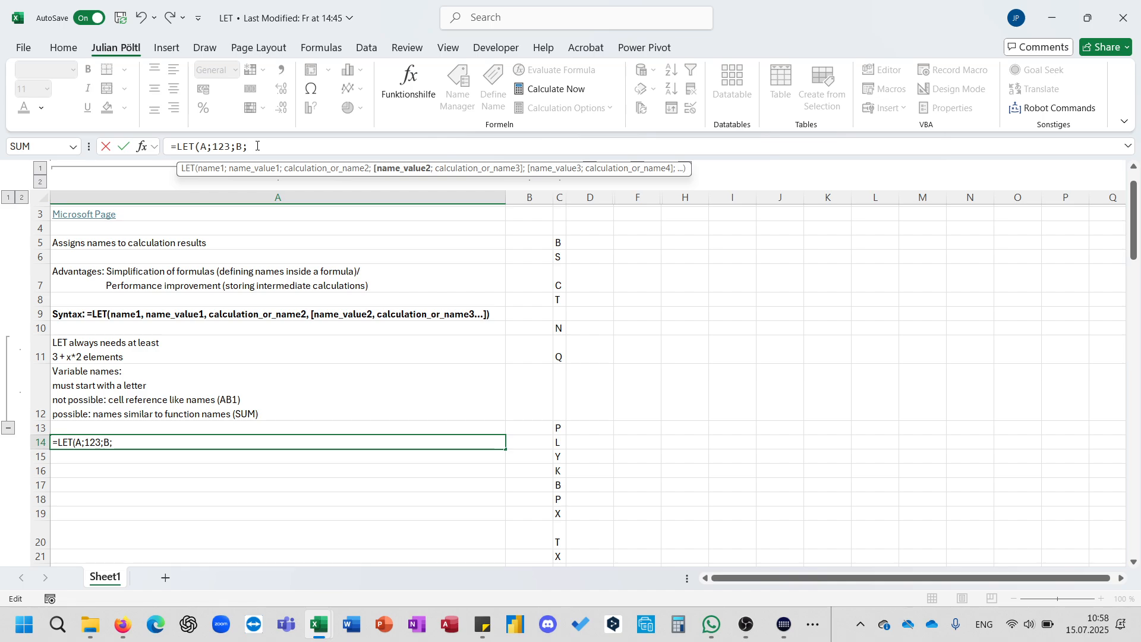
{"action": "type", "text": "2;"}
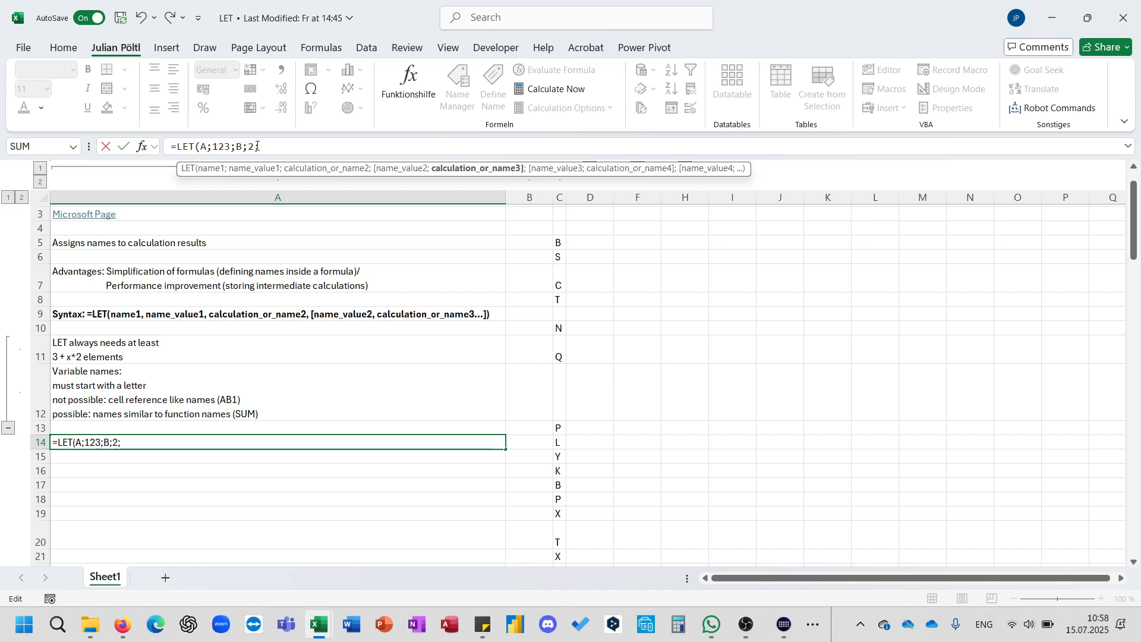
{"action": "type", "text": "A*B)"}
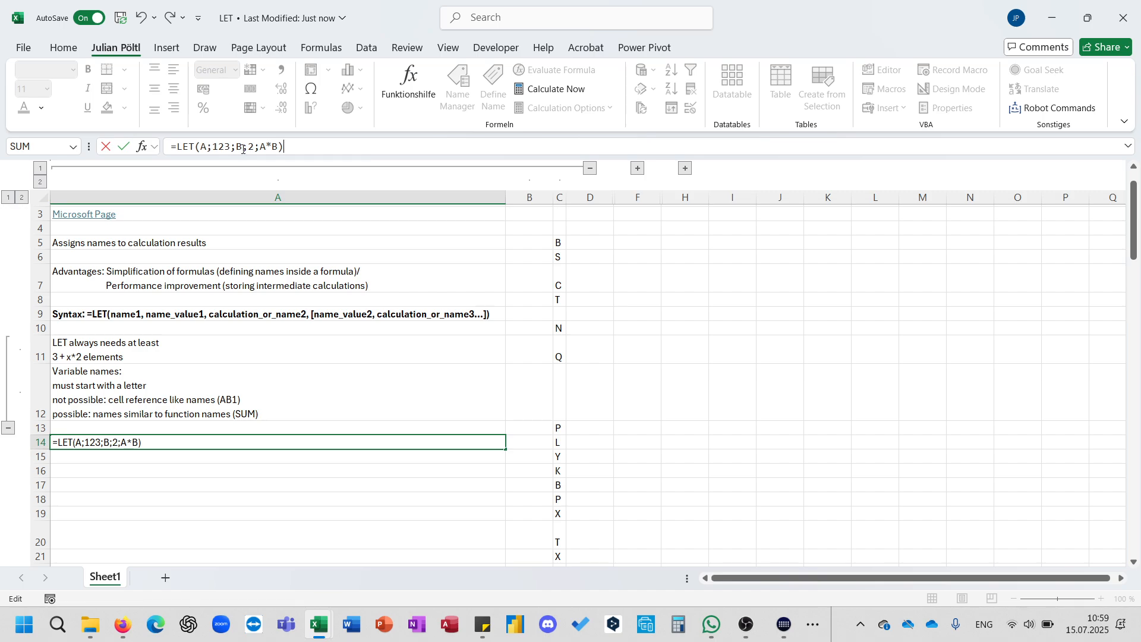
{"action": "key", "text": "ctrl+Return"}
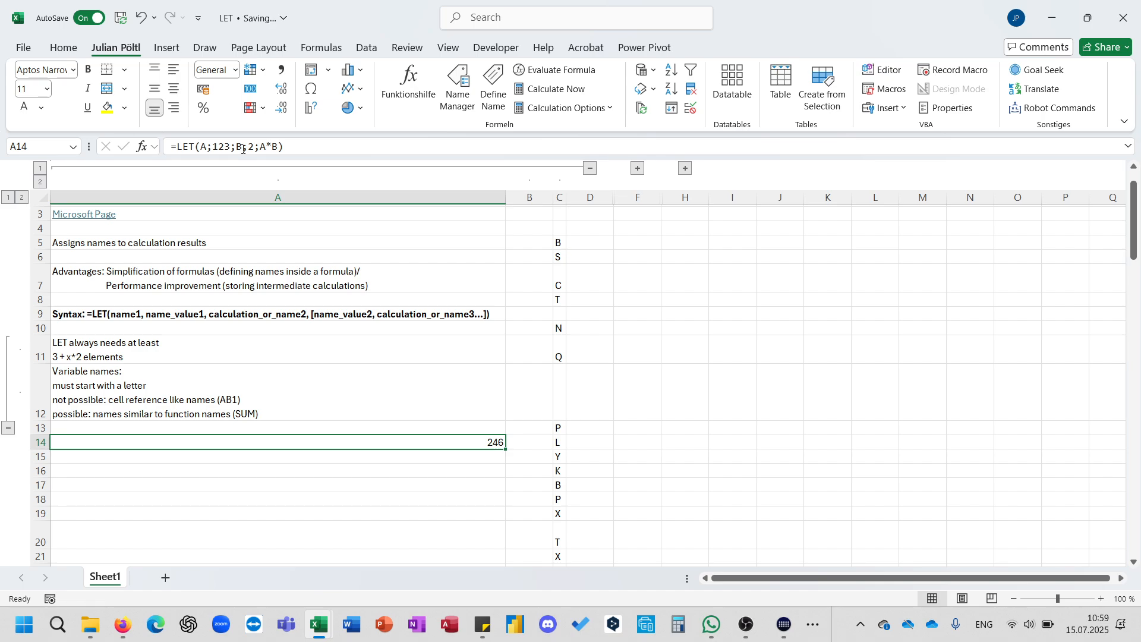
Change the A14 formula's final calculation to A+B.
{"action": "left_click", "coordinate": [303, 144]}
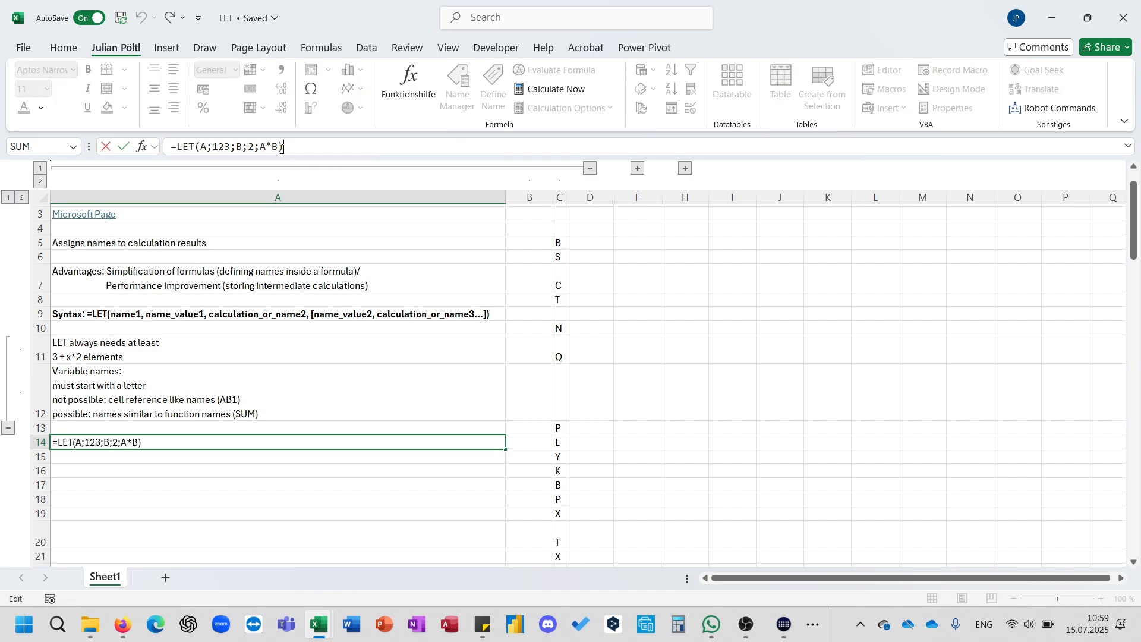
{"action": "left_click_drag", "start_coordinate": [283, 146], "coordinate": [263, 149]}
{"action": "type", "text": "B"}
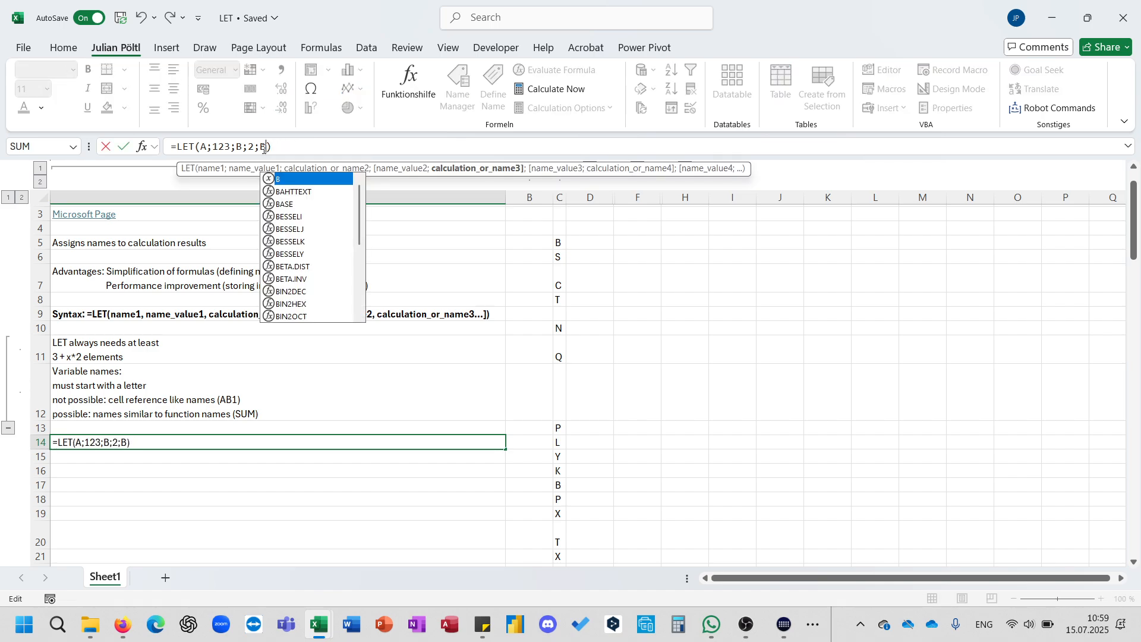
{"action": "key", "text": "Return"}
{"action": "key", "text": "Up"}
{"action": "left_click", "coordinate": [267, 146]}
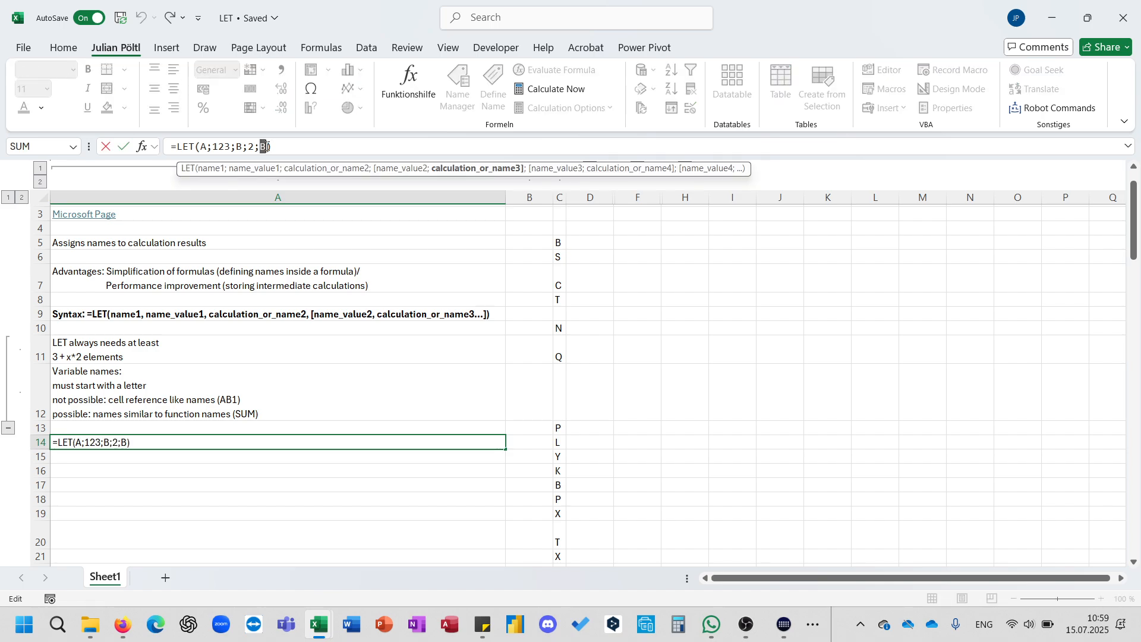
{"action": "key", "text": "ctrl+a"}
{"action": "triple_click", "coordinate": [267, 146]}
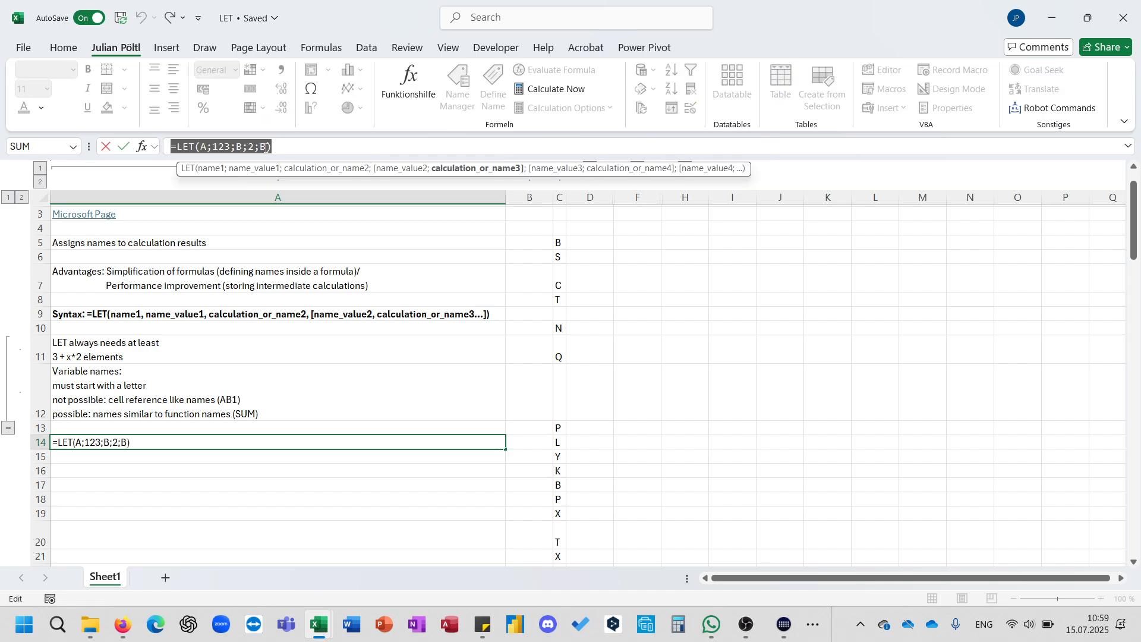
{"action": "left_click", "coordinate": [266, 146]}
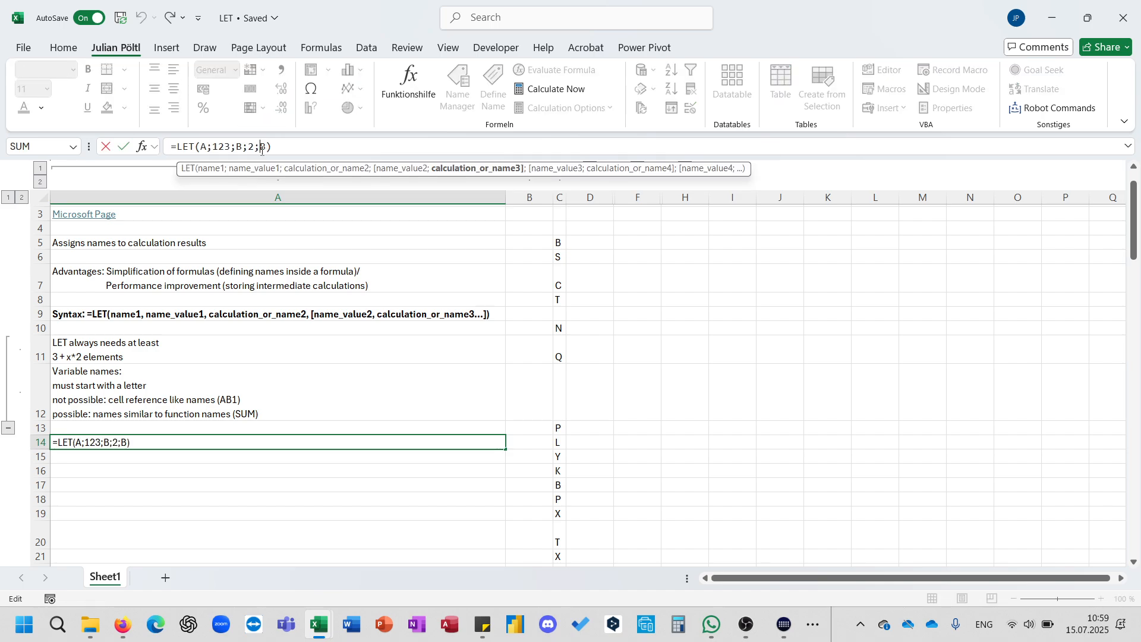
{"action": "type", "text": "A+"}
{"action": "key", "text": "ctrl+Return"}
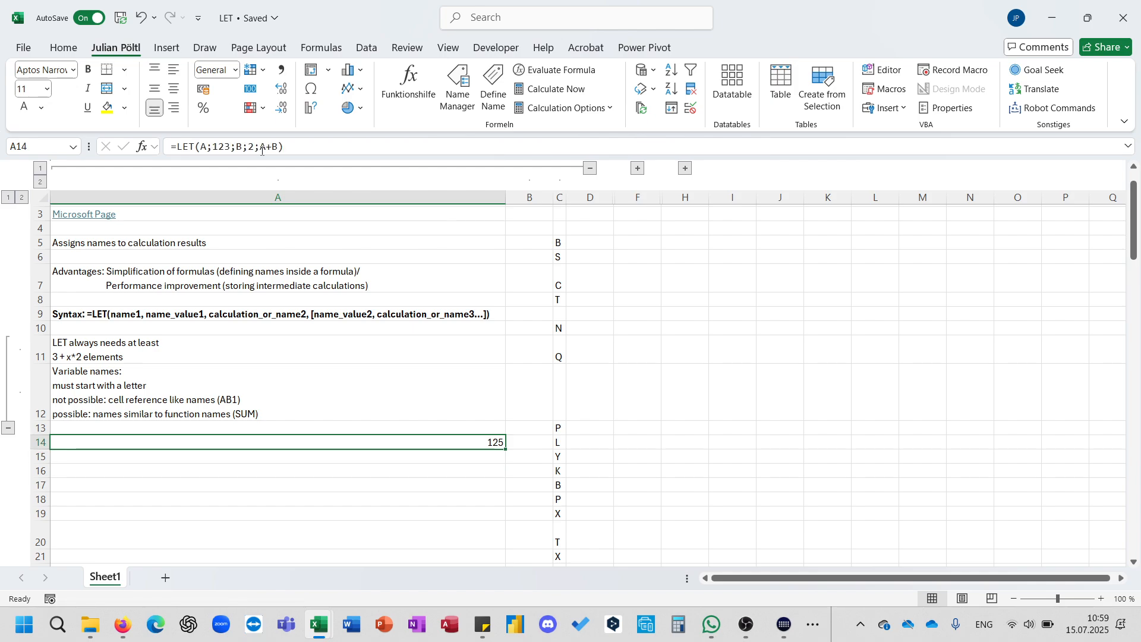
{"action": "key", "text": "BackSpace"}
{"action": "key", "text": "ctrl+Return"}
{"action": "type", "text": "="}
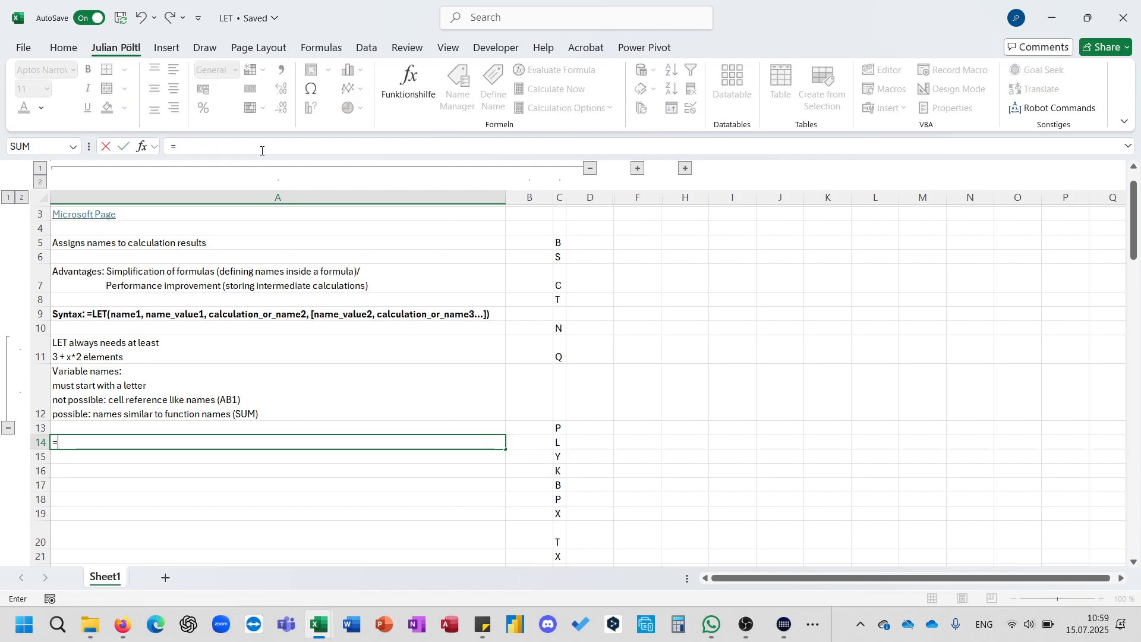
{"action": "type", "text": "Let"}
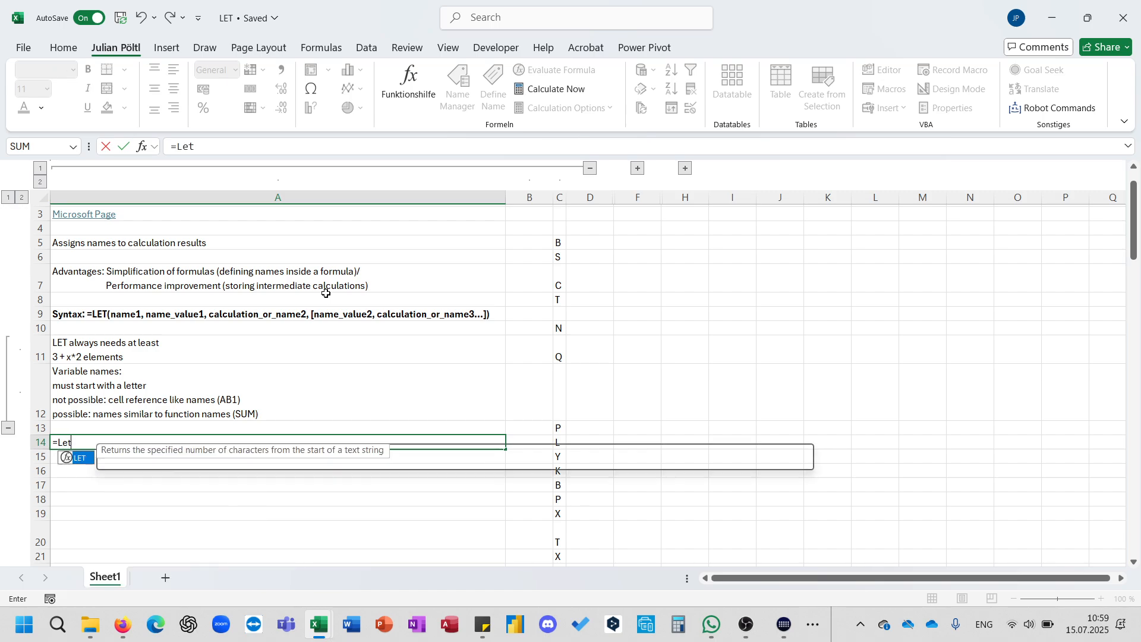
Browse the letter list in column C from C5 downward.
{"action": "left_click_drag", "start_coordinate": [558, 244], "coordinate": [556, 523]}
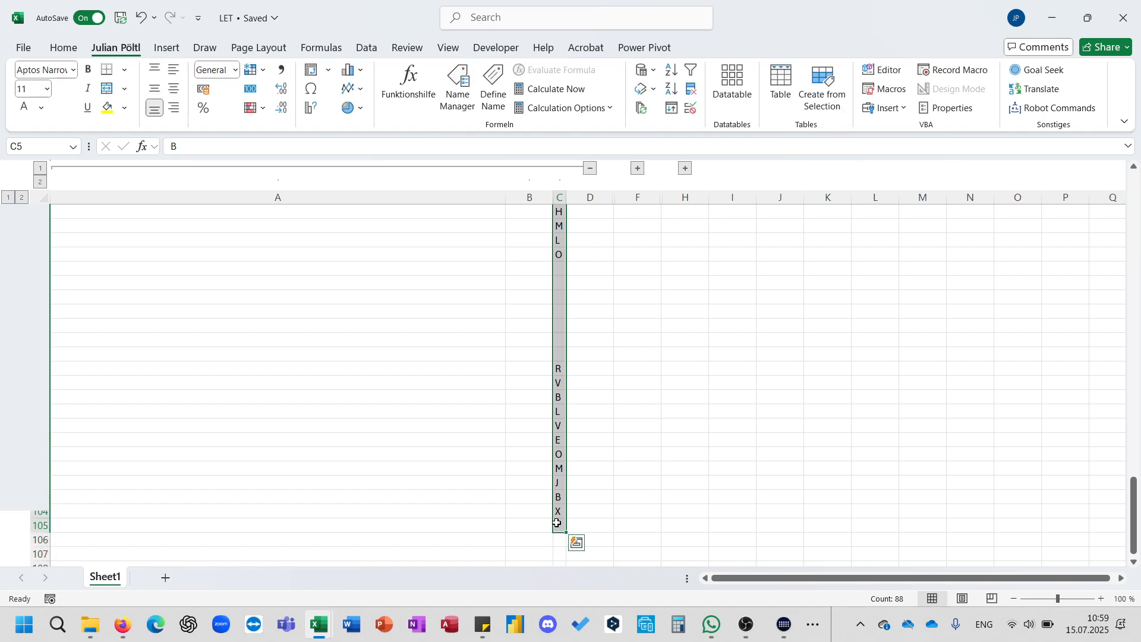
{"action": "scroll", "coordinate": [556, 524], "scroll_direction": "down", "scroll_amount": 6}
{"action": "scroll", "coordinate": [557, 523], "scroll_direction": "up", "scroll_amount": 8}
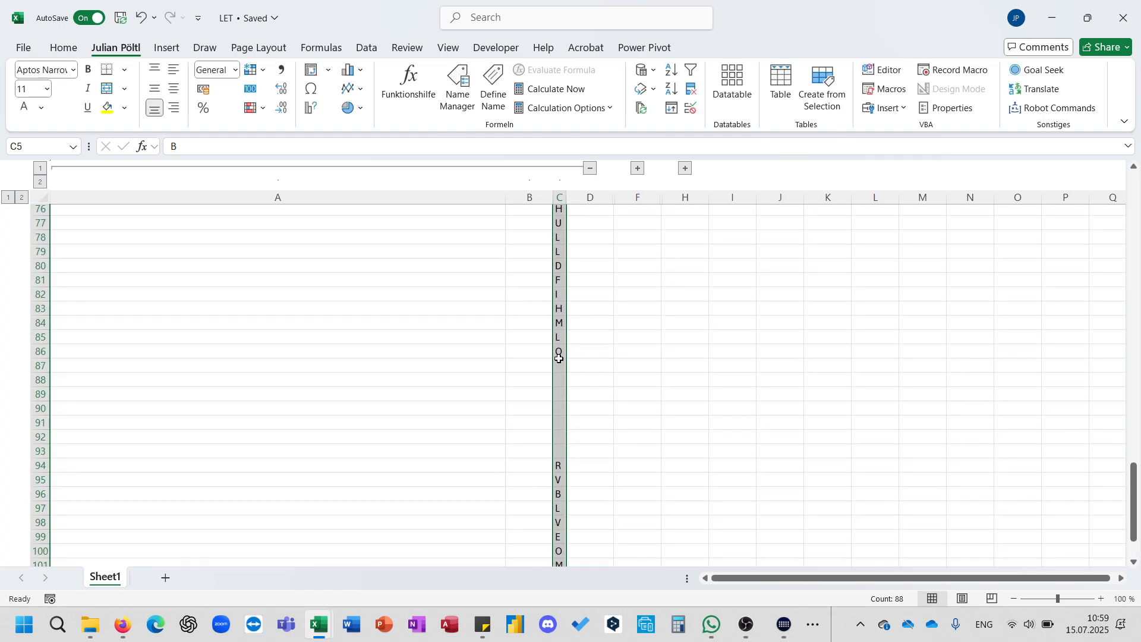
{"action": "left_click_drag", "start_coordinate": [558, 355], "coordinate": [560, 464]}
{"action": "scroll", "coordinate": [561, 465], "scroll_direction": "up", "scroll_amount": 15}
{"action": "scroll", "coordinate": [563, 465], "scroll_direction": "up", "scroll_amount": 10}
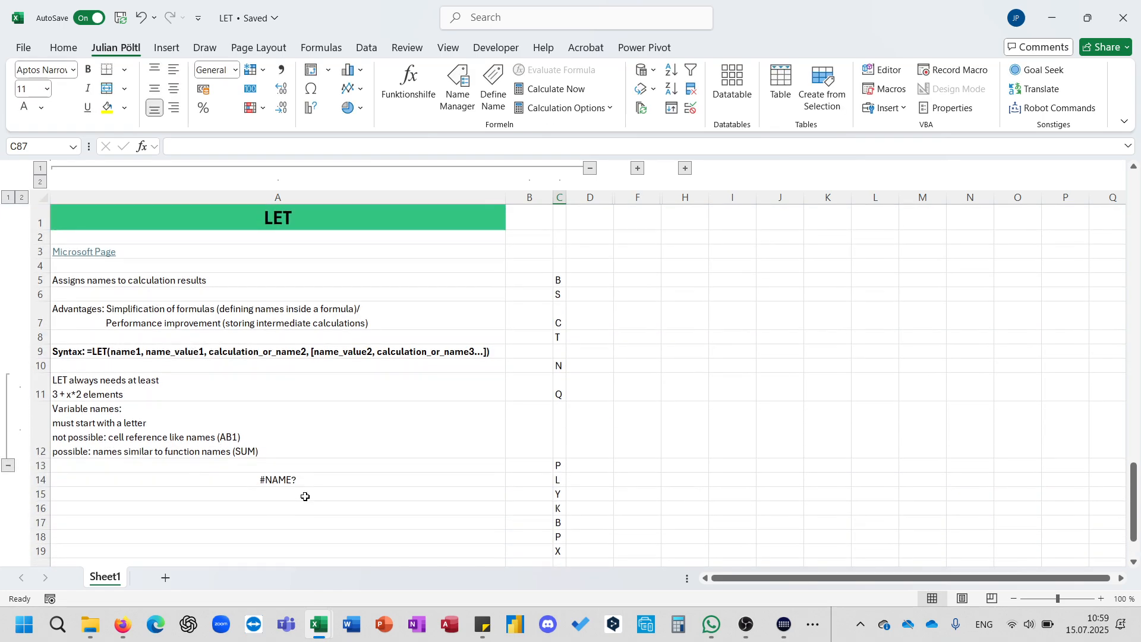
In A14, enter a UNIQUE formula listing the distinct letters of C5:C104.
{"action": "double_click", "coordinate": [280, 478]}
{"action": "type", "text": "=uni"}
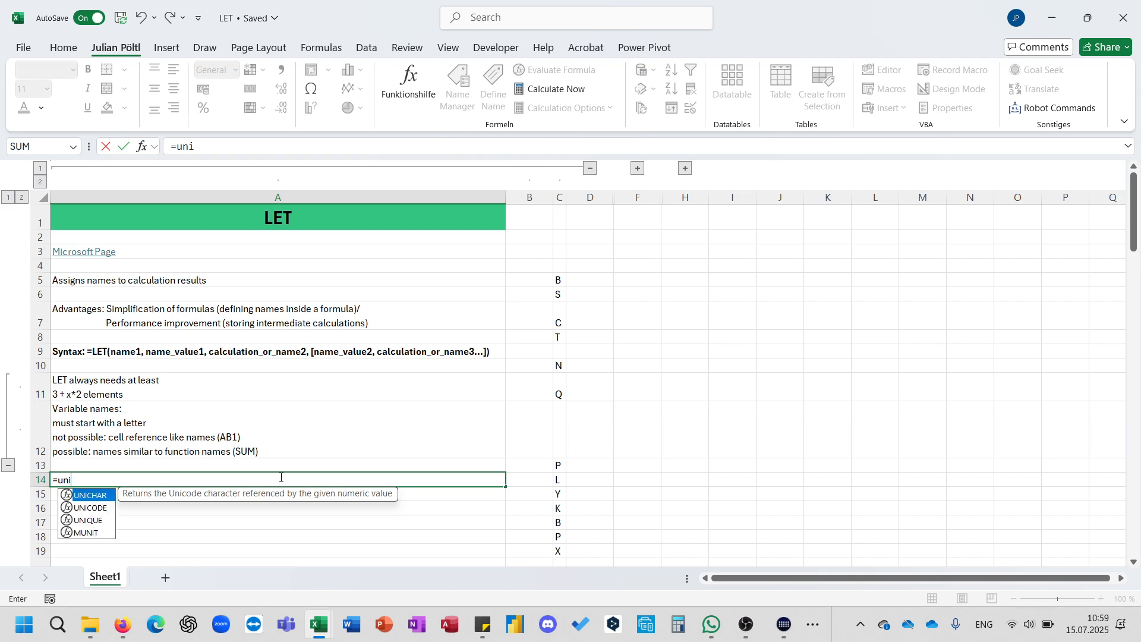
{"action": "key", "text": "Down"}
{"action": "key", "text": "Down"}
{"action": "key", "text": "Tab"}
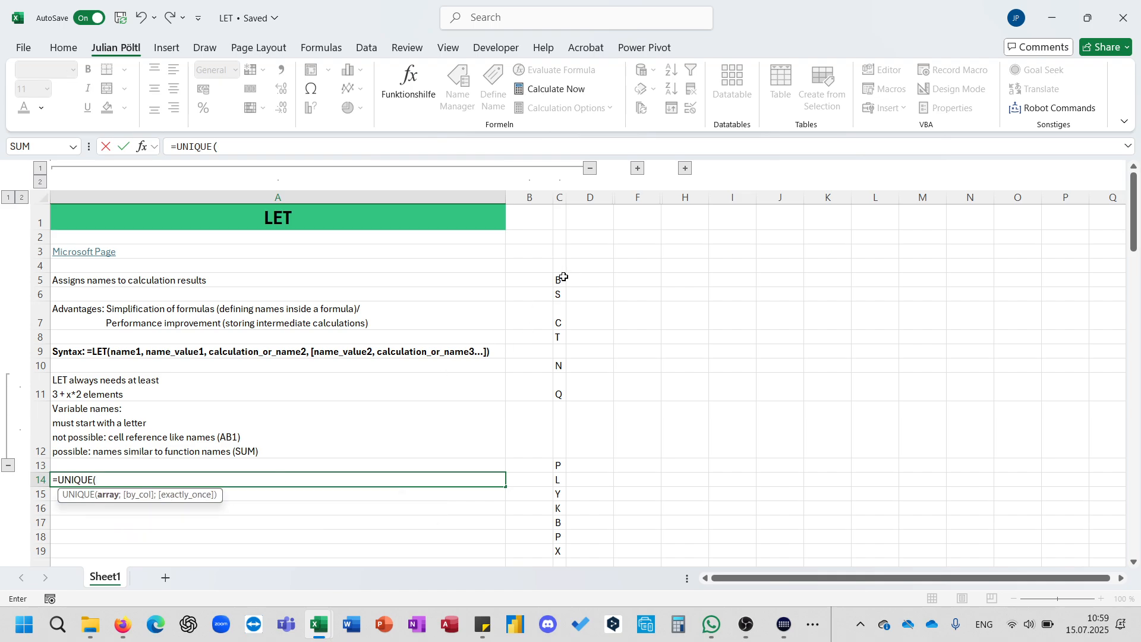
{"action": "left_click_drag", "start_coordinate": [560, 278], "coordinate": [559, 394]}
{"action": "key", "text": "ctrl+shift+Down"}
{"action": "key", "text": "ctrl+shift+Down"}
{"action": "key", "text": "ctrl+shift+Down"}
{"action": "key", "text": "ctrl+shift+Down"}
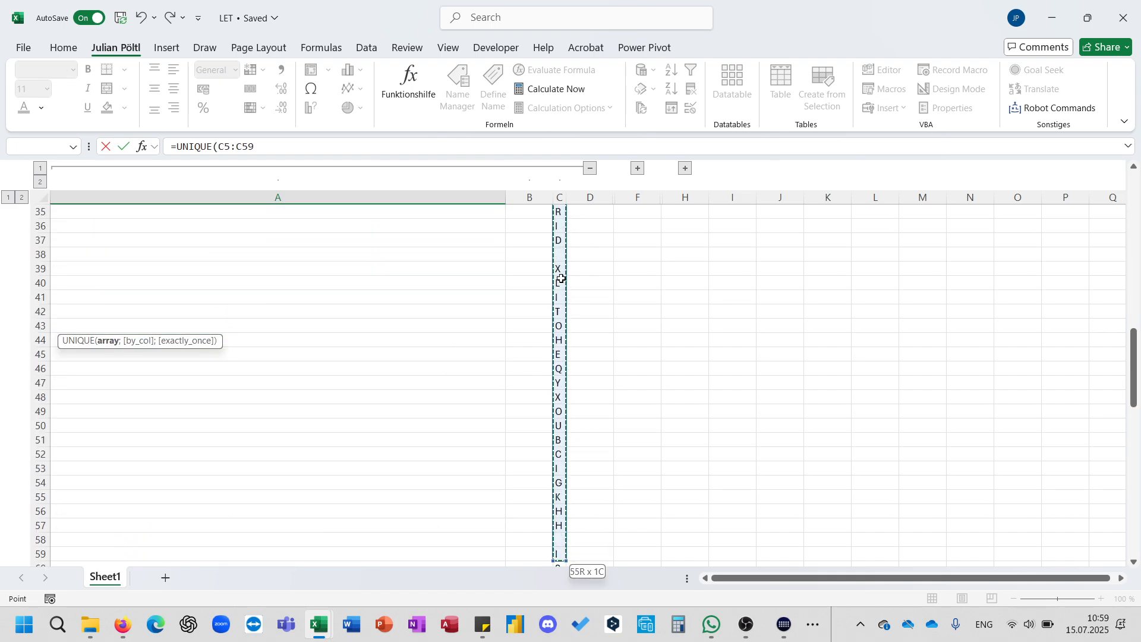
{"action": "key", "text": "ctrl+shift+Up"}
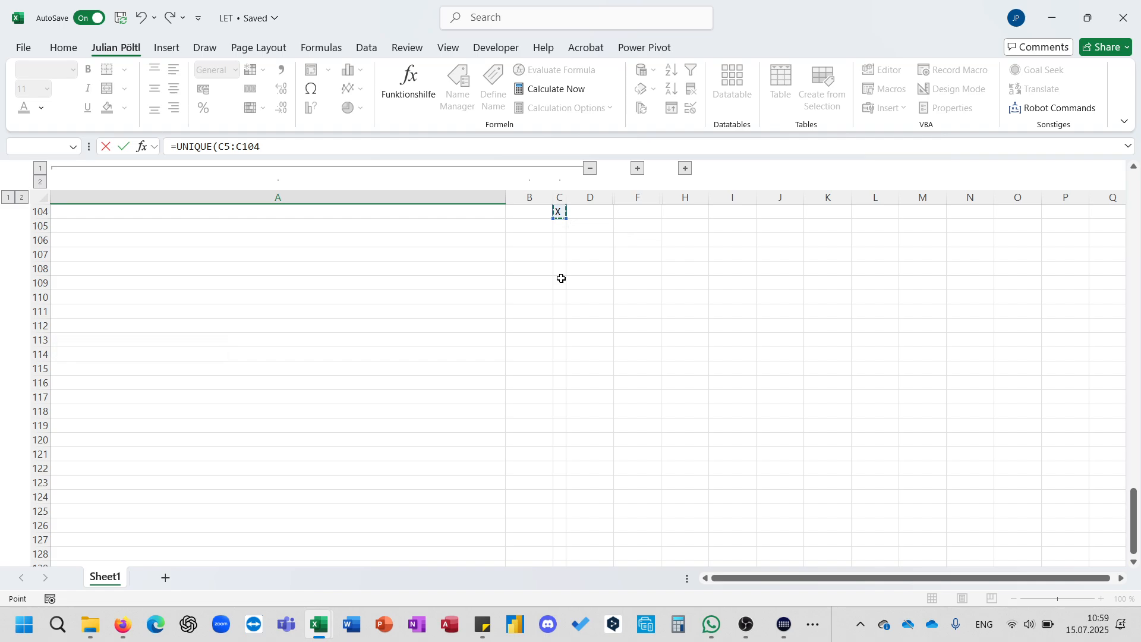
{"action": "key", "text": "ctrl+Return"}
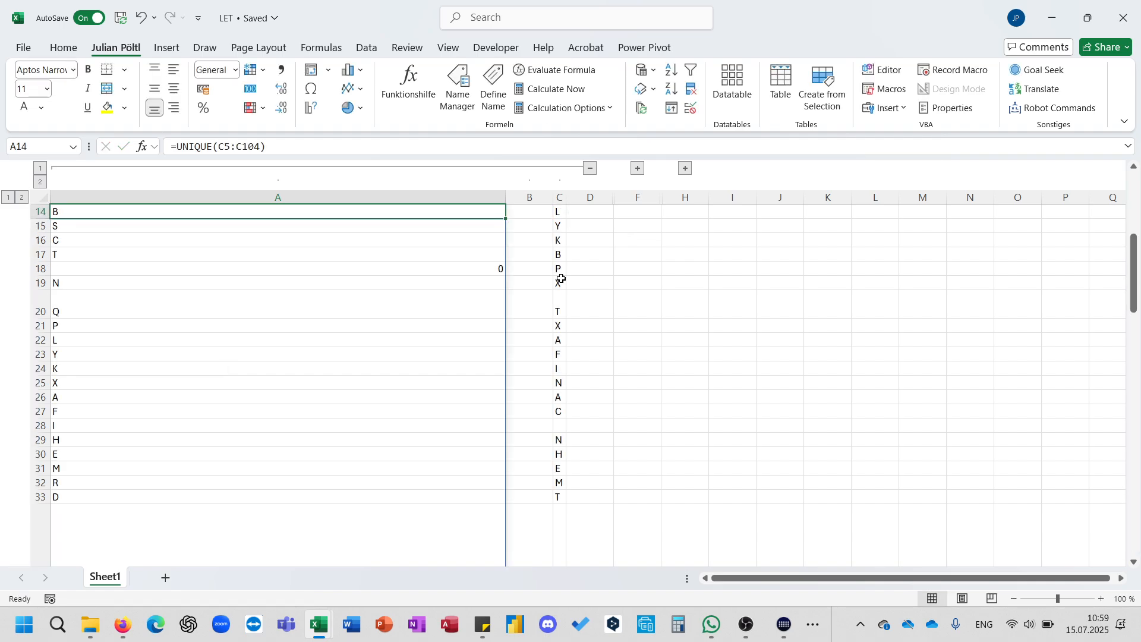
Inspect the spilled UNIQUE results in column A, including the cell showing 0.
{"action": "left_click", "coordinate": [498, 268]}
{"action": "scroll", "coordinate": [560, 409], "scroll_direction": "up", "scroll_amount": 4}
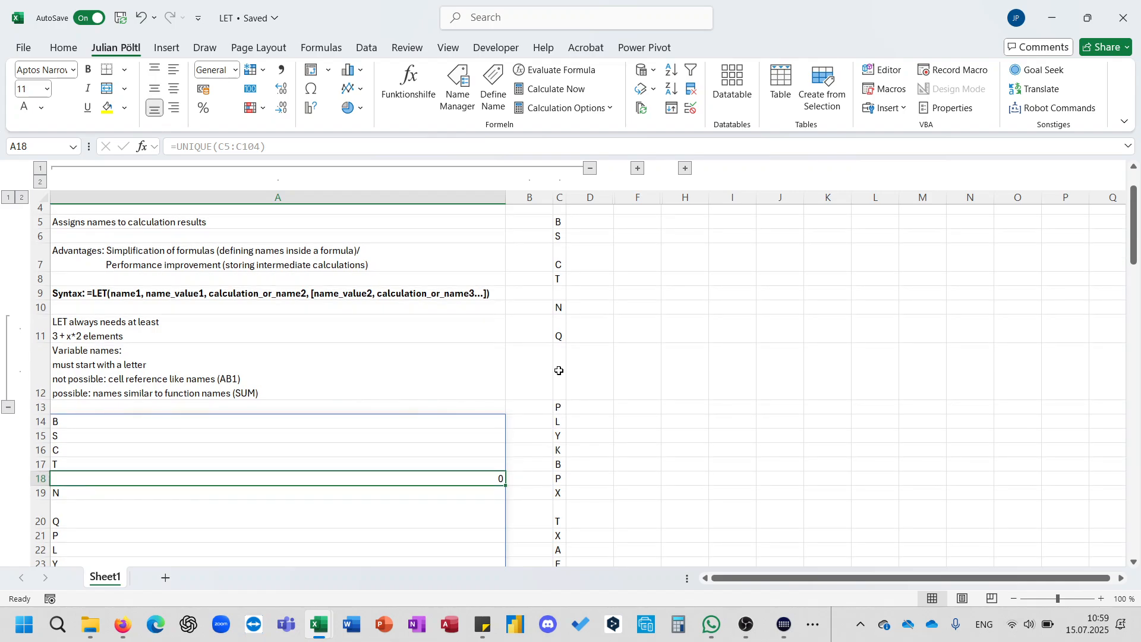
{"action": "left_click", "coordinate": [559, 371]}
{"action": "left_click", "coordinate": [456, 406]}
{"action": "left_click", "coordinate": [445, 421]}
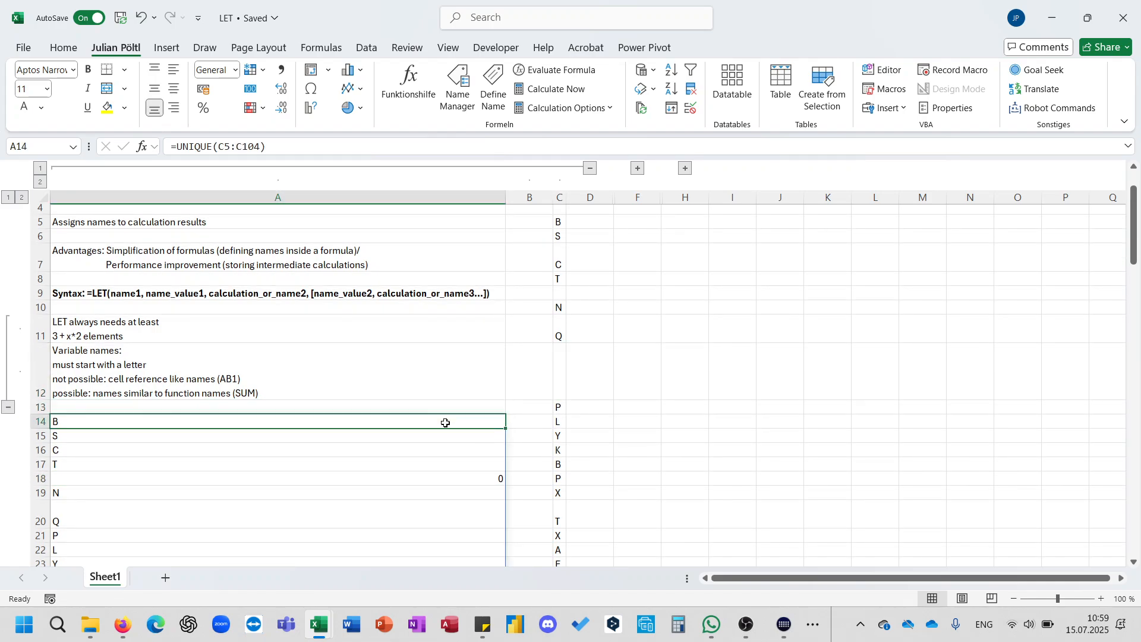
{"action": "scroll", "coordinate": [446, 423], "scroll_direction": "down", "scroll_amount": 3}
{"action": "scroll", "coordinate": [446, 423], "scroll_direction": "up", "scroll_amount": 2}
{"action": "scroll", "coordinate": [222, 354], "scroll_direction": "up", "scroll_amount": 1}
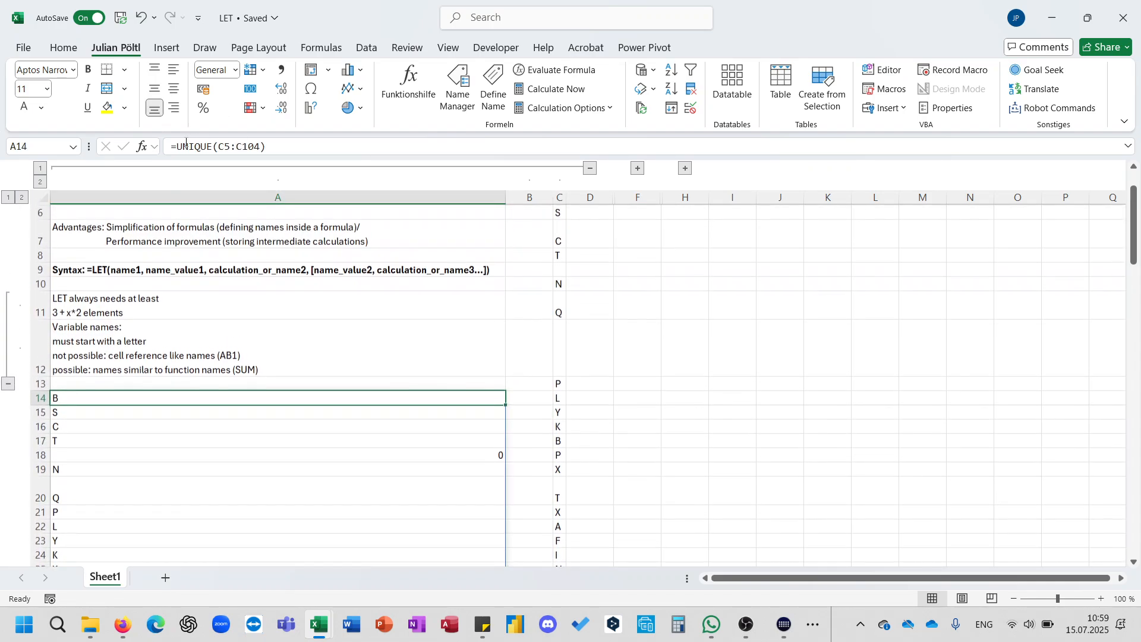
{"action": "scroll", "coordinate": [227, 377], "scroll_direction": "down", "scroll_amount": 3}
{"action": "scroll", "coordinate": [226, 379], "scroll_direction": "up", "scroll_amount": 1}
{"action": "scroll", "coordinate": [226, 379], "scroll_direction": "up", "scroll_amount": 2}
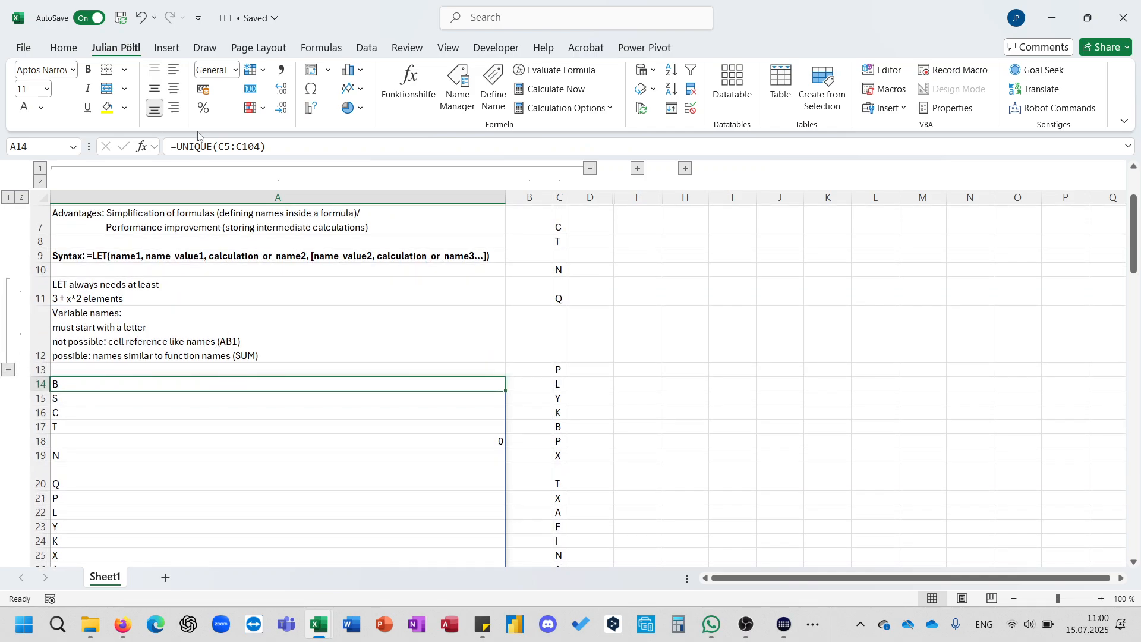
Wrap the A14 formula in FILTER so it becomes =FILTER(UNIQUE(C5:C104);UNIQUE(C5:C104)<>"").
{"action": "left_click", "coordinate": [179, 148]}
{"action": "type", "text": "FILTER("}
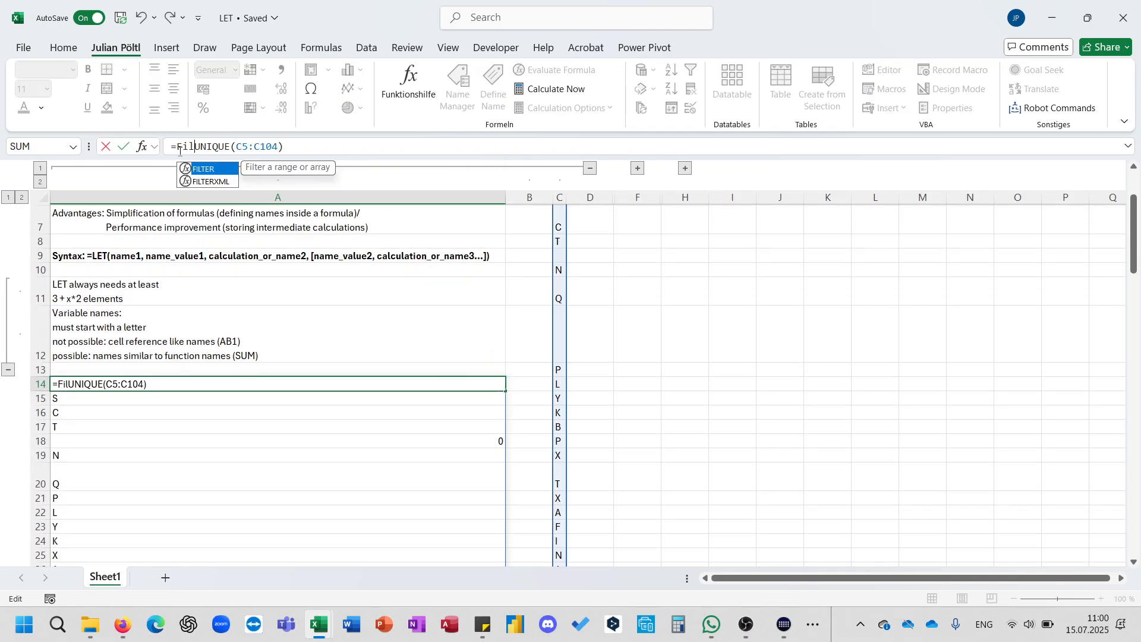
{"action": "left_click_drag", "start_coordinate": [331, 146], "coordinate": [220, 139]}
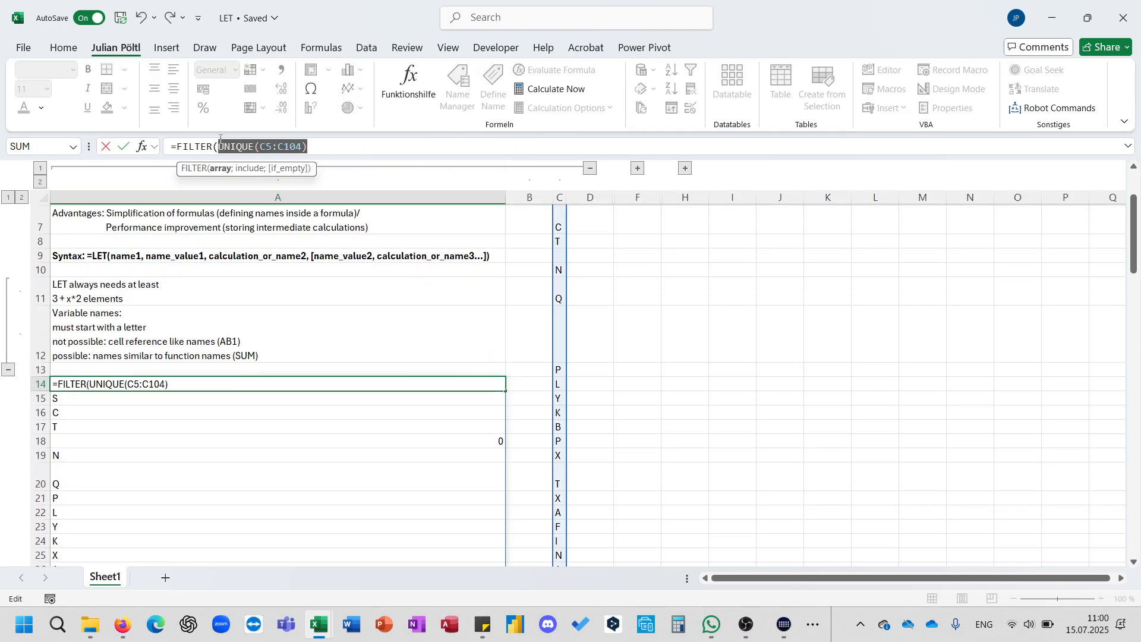
{"action": "key", "text": "ctrl+c"}
{"action": "key", "text": "End"}
{"action": "type", "text": ";"}
{"action": "key", "text": "ctrl+v"}
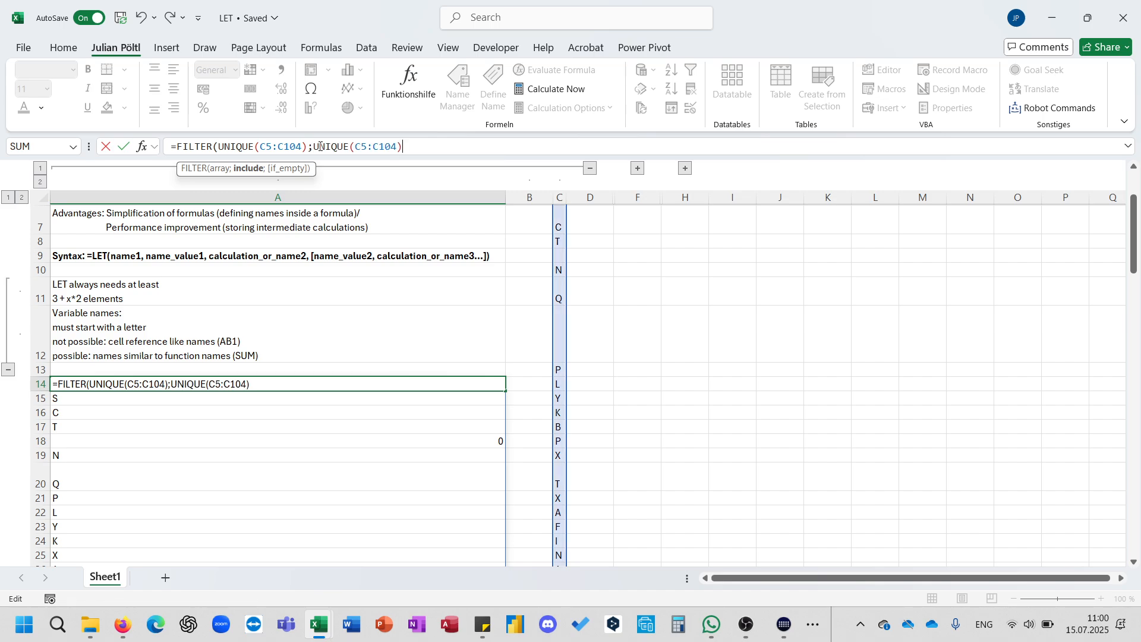
{"action": "type", "text": "<>\"\")"}
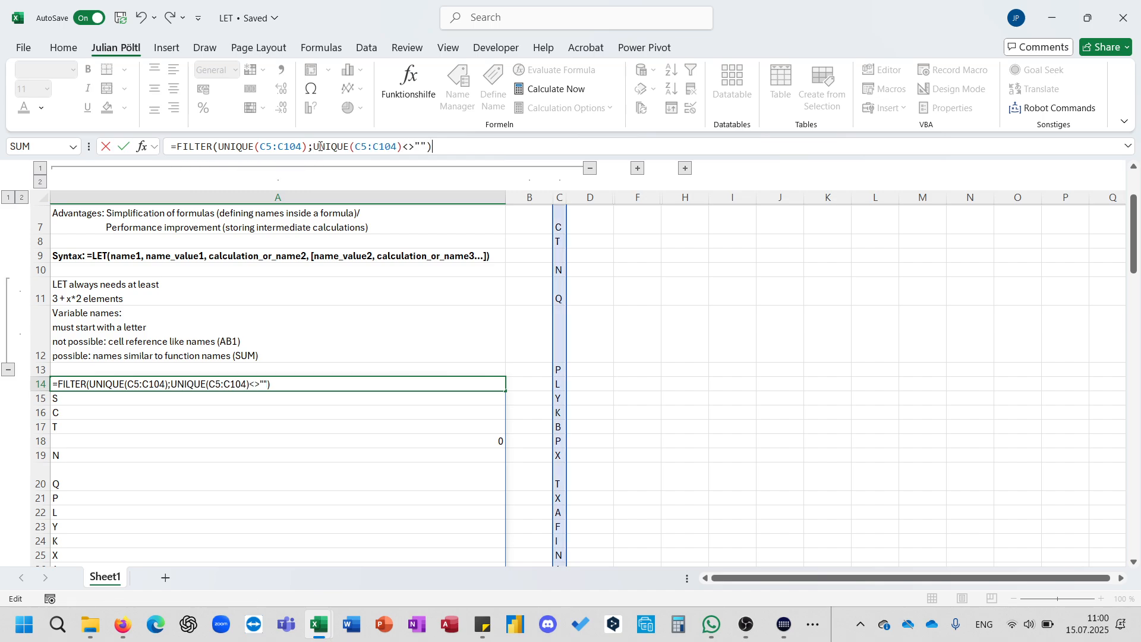
{"action": "key", "text": "Return"}
Examine the two repeated UNIQUE(C5:C104) expressions in the A14 formula.
{"action": "key", "text": "Up"}
{"action": "scroll", "coordinate": [304, 369], "scroll_direction": "up", "scroll_amount": 1}
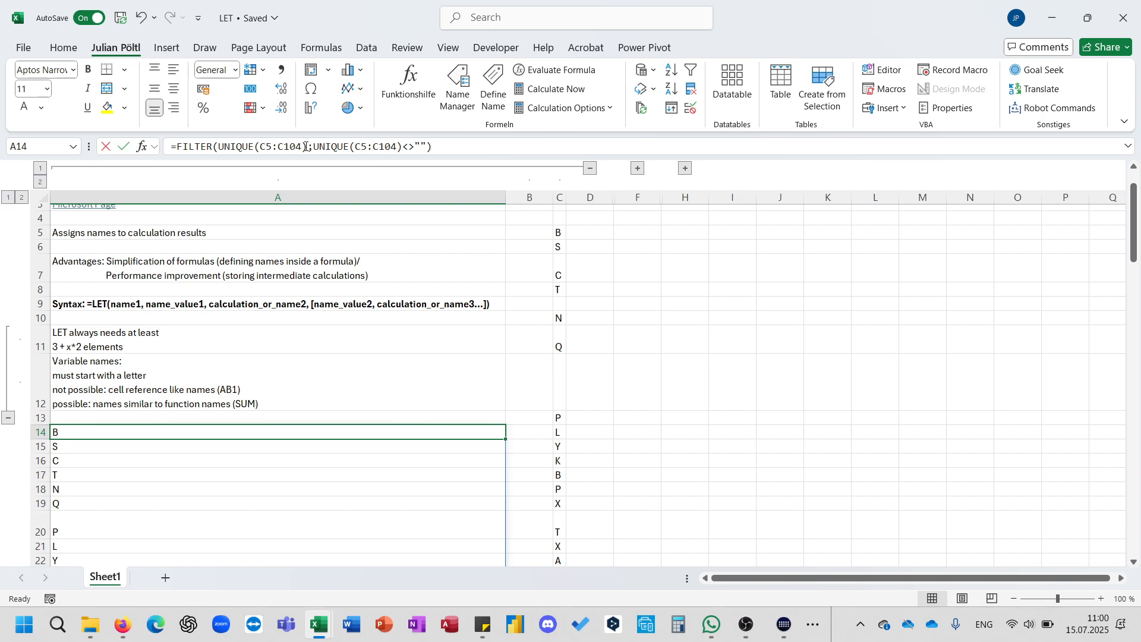
{"action": "left_click_drag", "start_coordinate": [305, 146], "coordinate": [218, 146]}
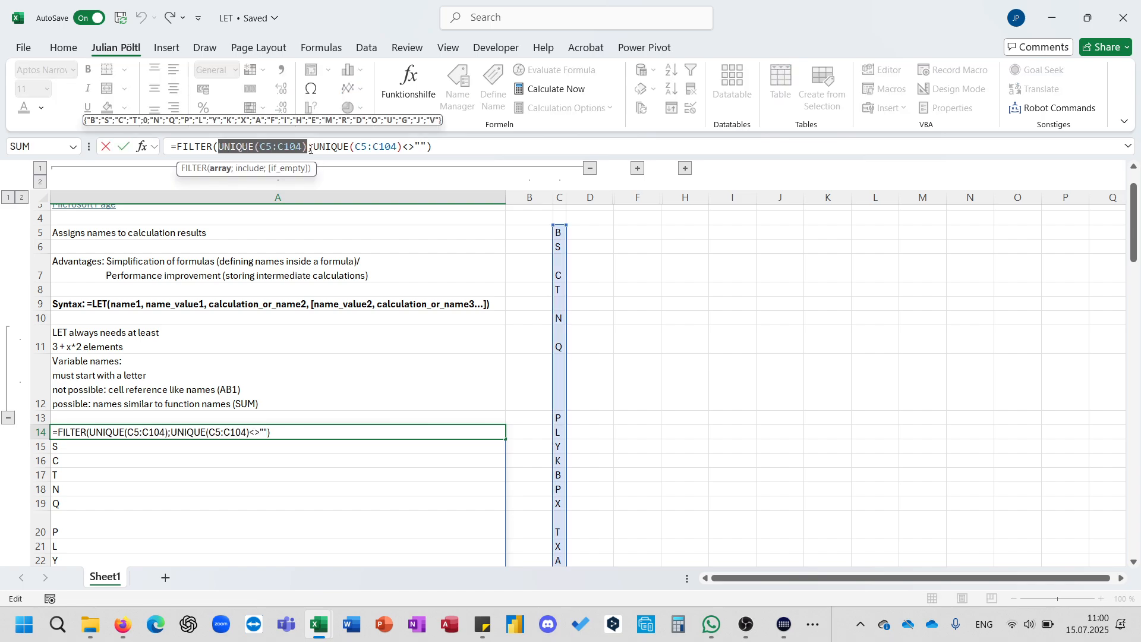
{"action": "left_click_drag", "start_coordinate": [313, 148], "coordinate": [407, 149]}
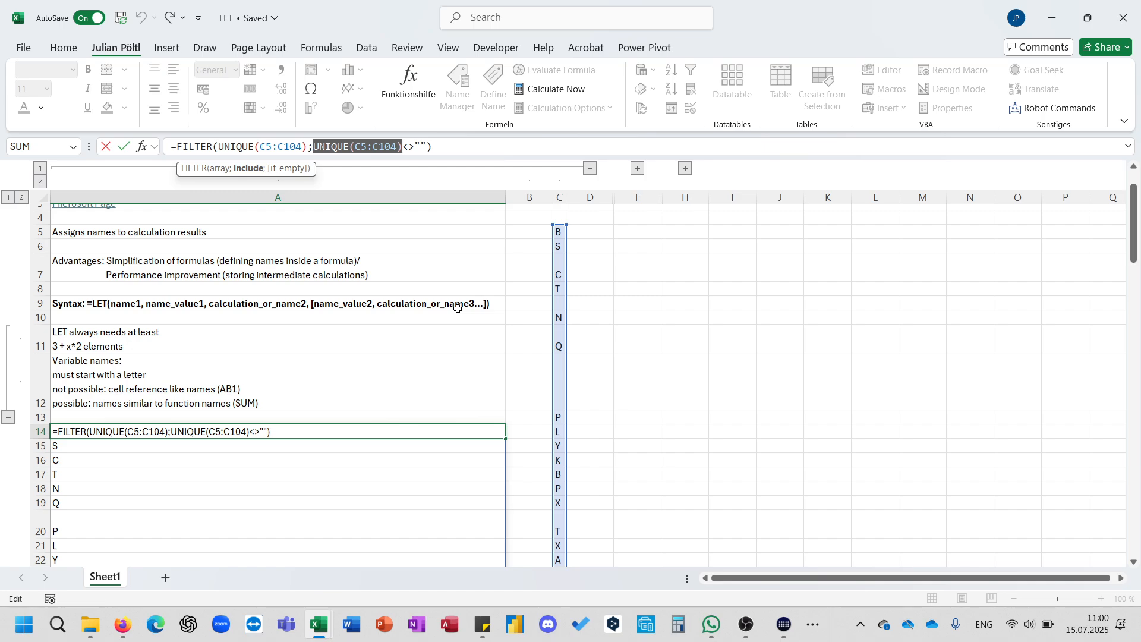
{"action": "scroll", "coordinate": [458, 308], "scroll_direction": "up", "scroll_amount": 2}
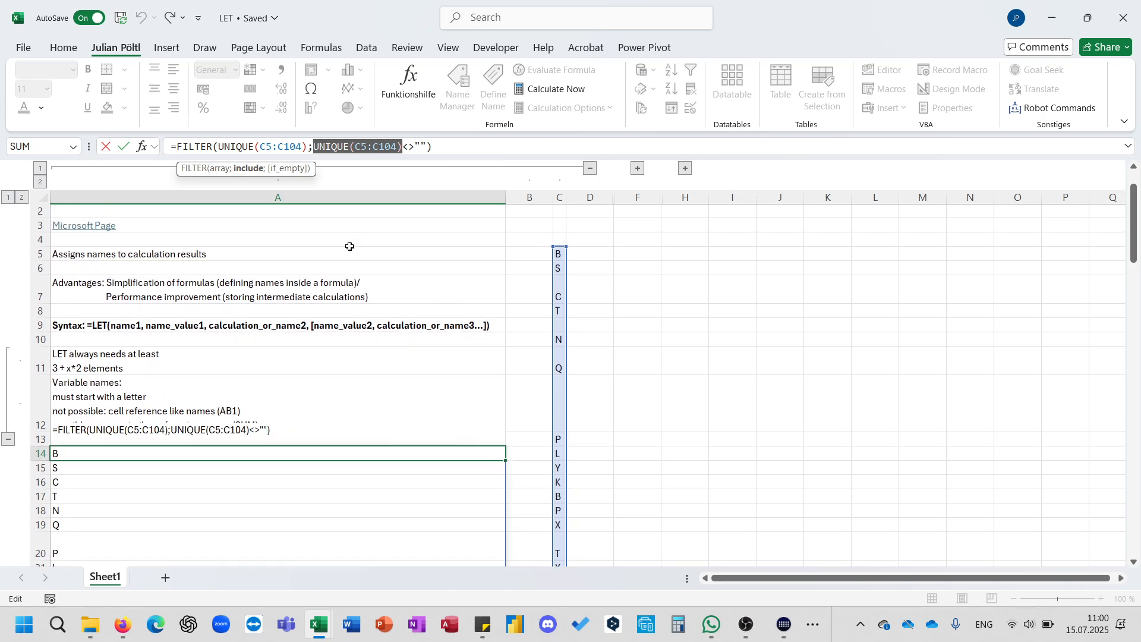
{"action": "left_click_drag", "start_coordinate": [219, 146], "coordinate": [404, 152]}
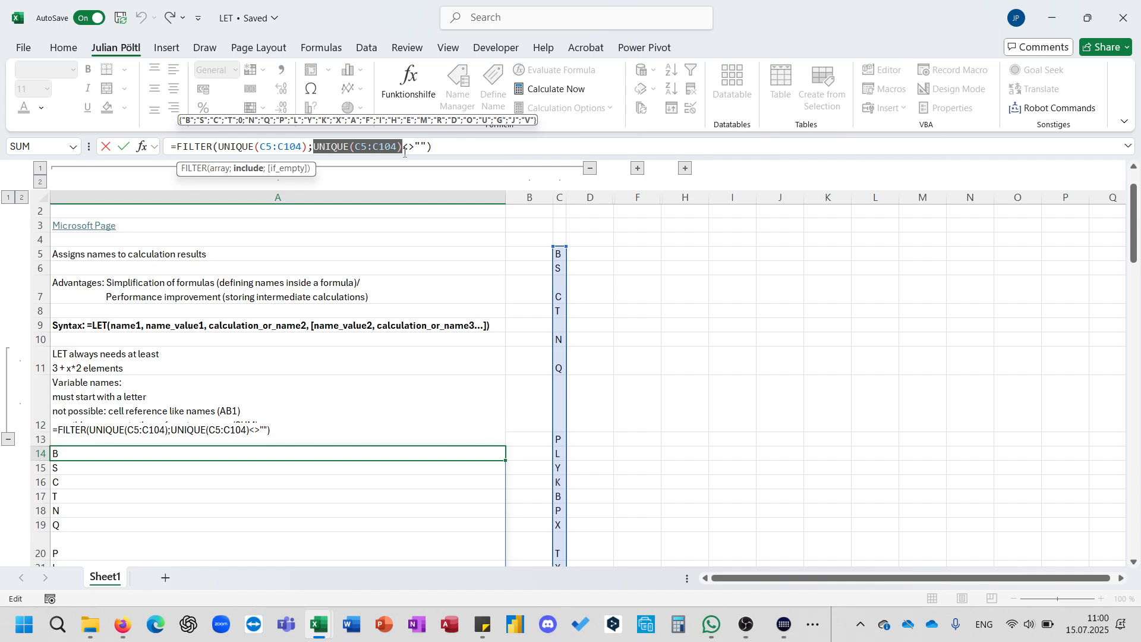
Replace the A14 formula with a LET formula starting by defining U as UNIQUE(C5:C104).
{"action": "left_click_drag", "start_coordinate": [434, 147], "coordinate": [177, 147]}
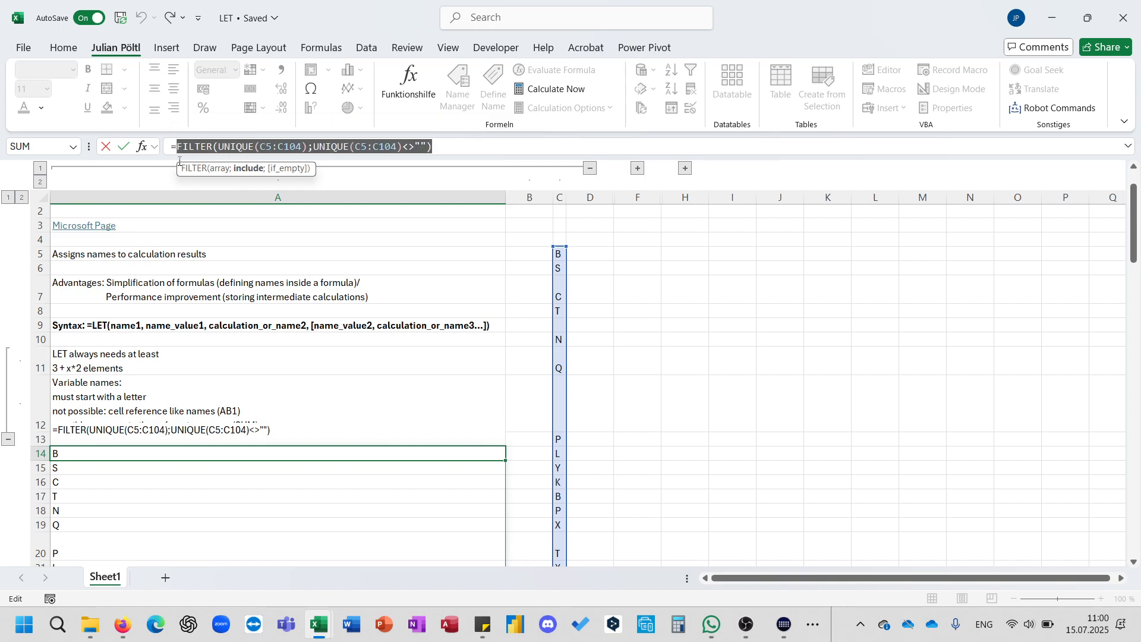
{"action": "type", "text": "Le"}
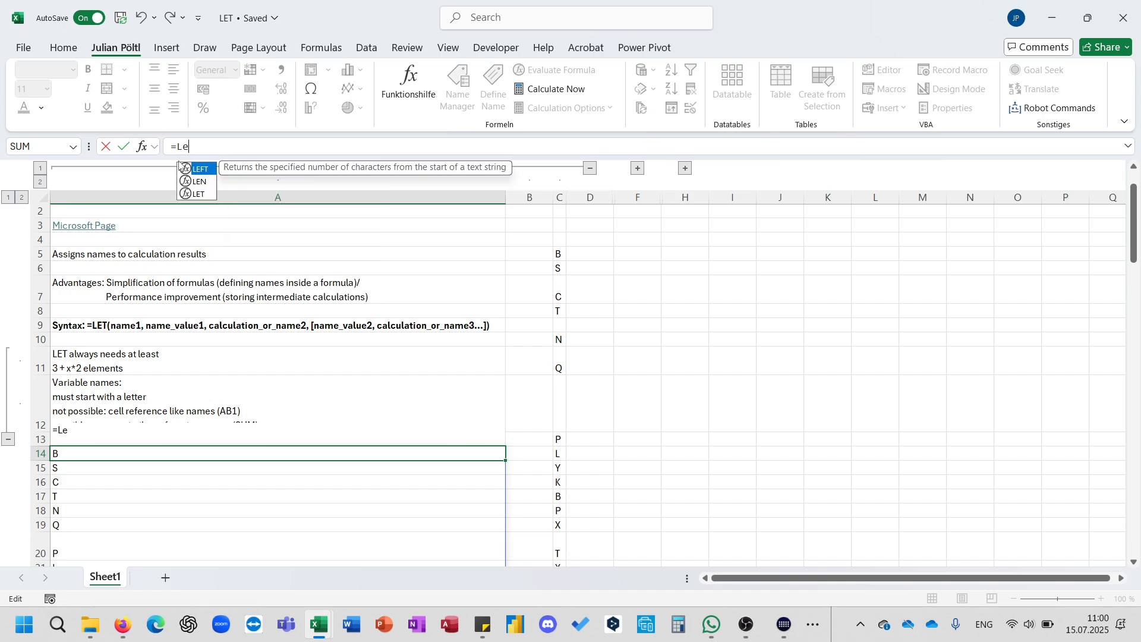
{"action": "type", "text": "t(U;uni"}
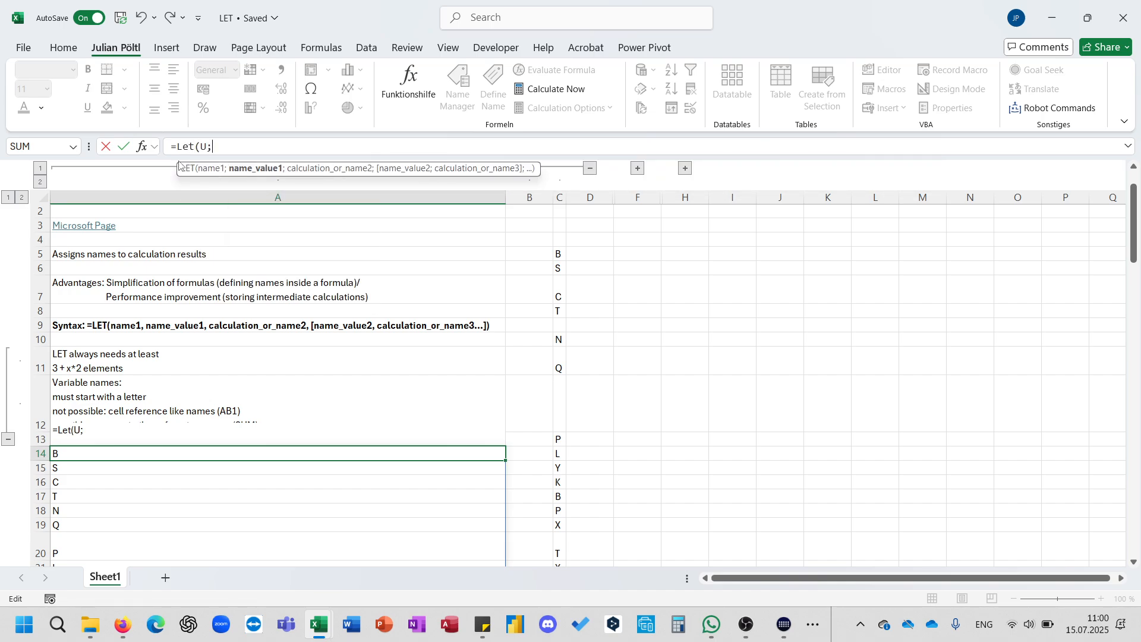
{"action": "key", "text": "Down"}
{"action": "key", "text": "Down"}
{"action": "key", "text": "Tab"}
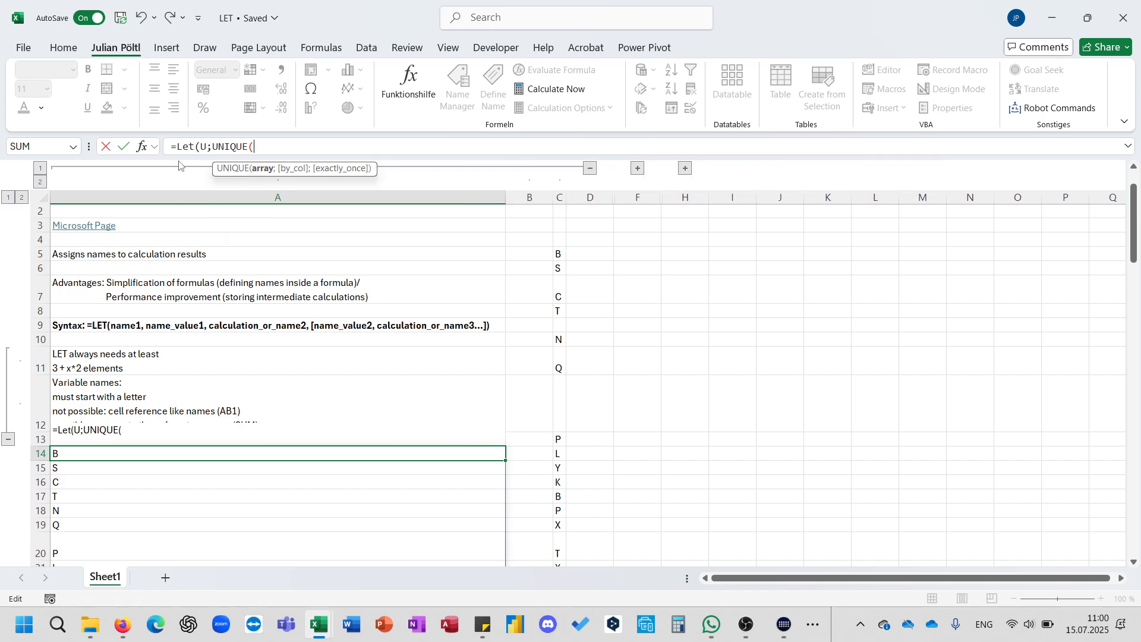
{"action": "left_click", "coordinate": [559, 278]}
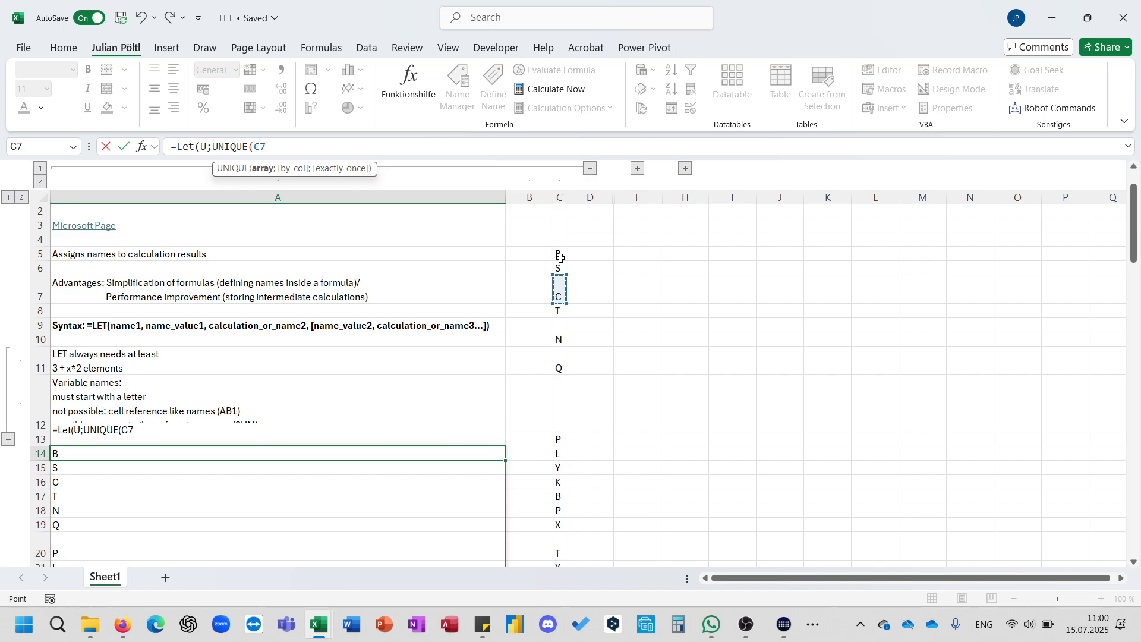
{"action": "left_click_drag", "start_coordinate": [559, 255], "coordinate": [562, 559]}
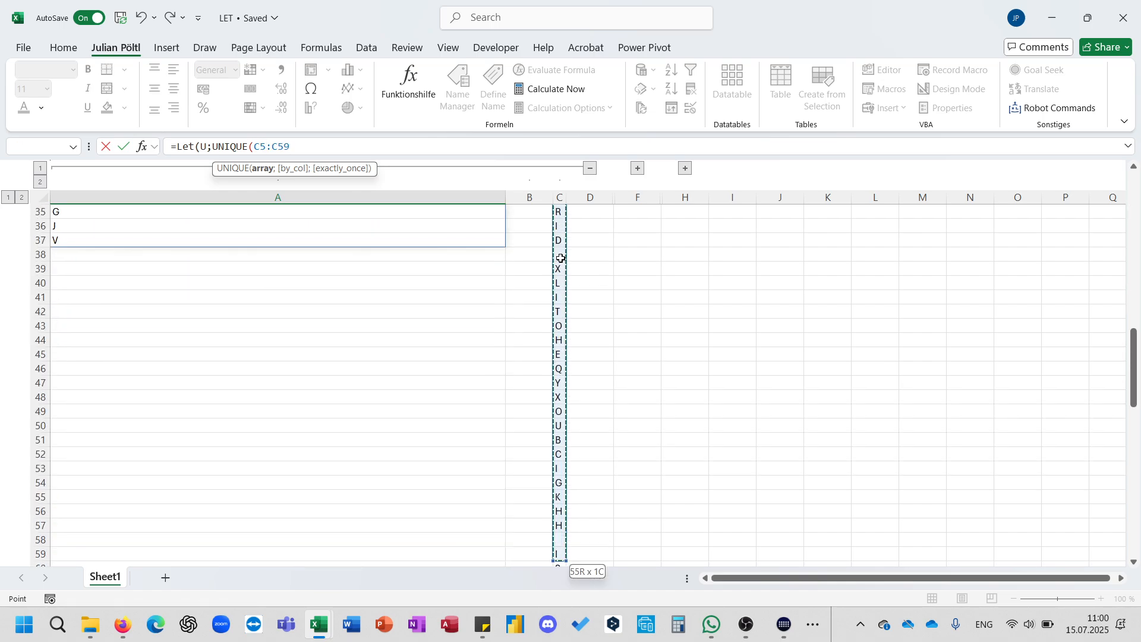
{"action": "key", "text": "ctrl+shift+Down"}
{"action": "key", "text": "ctrl+shift+Down"}
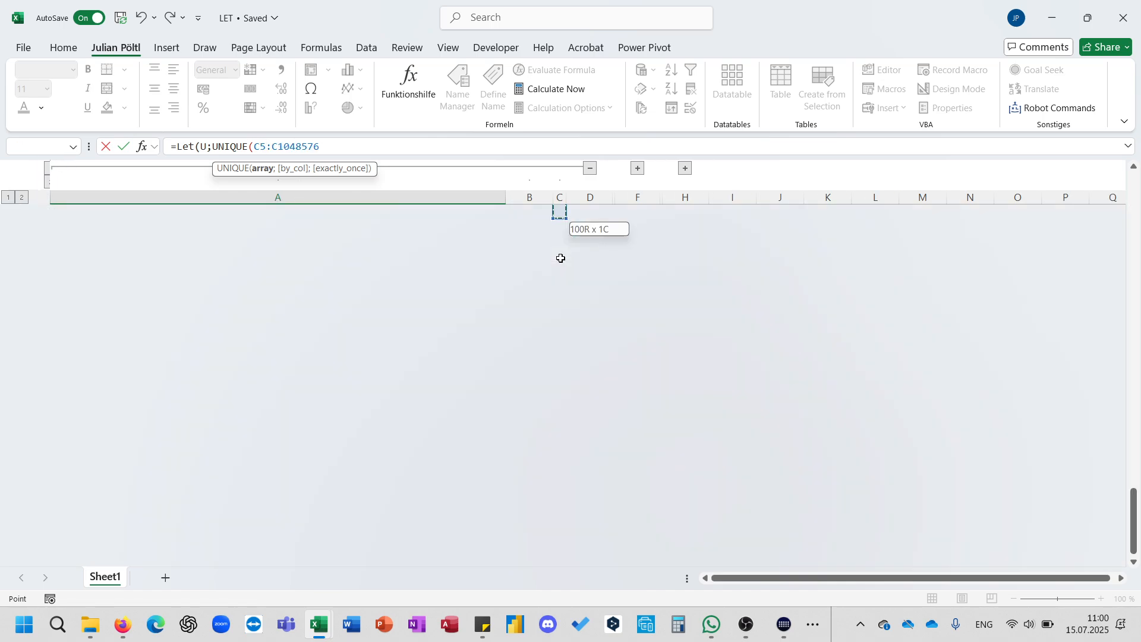
{"action": "type", "text": ");"}
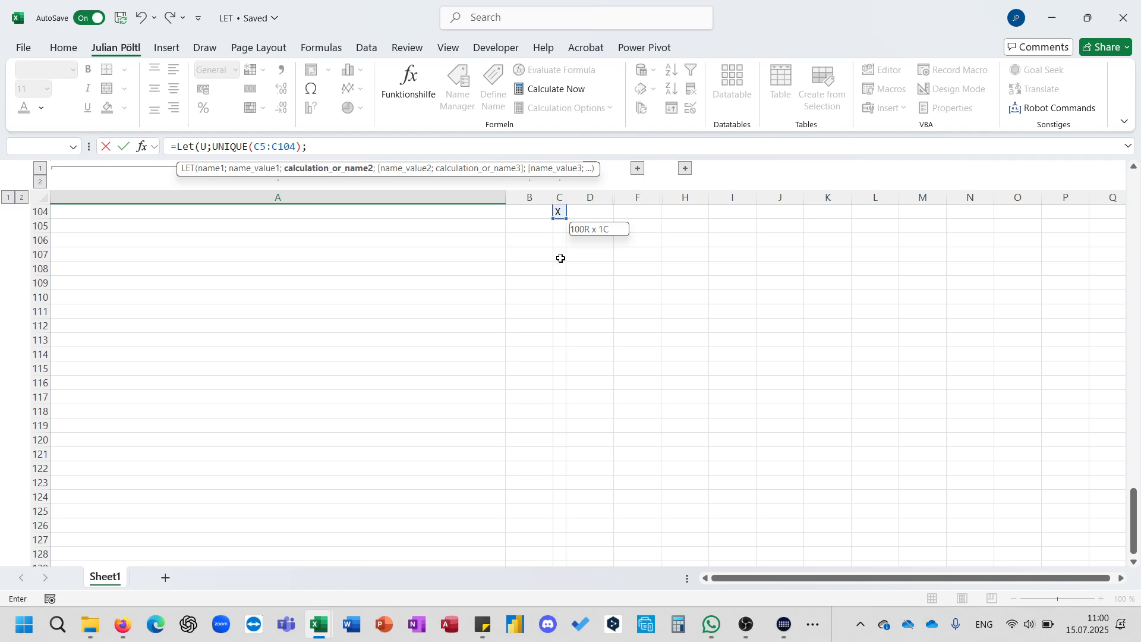
{"action": "type", "text": "FIL"}
Complete the LET formula with FILTER(U;U<>"") as its calculation and enter it.
{"action": "key", "text": "Tab"}
{"action": "type", "text": "U"}
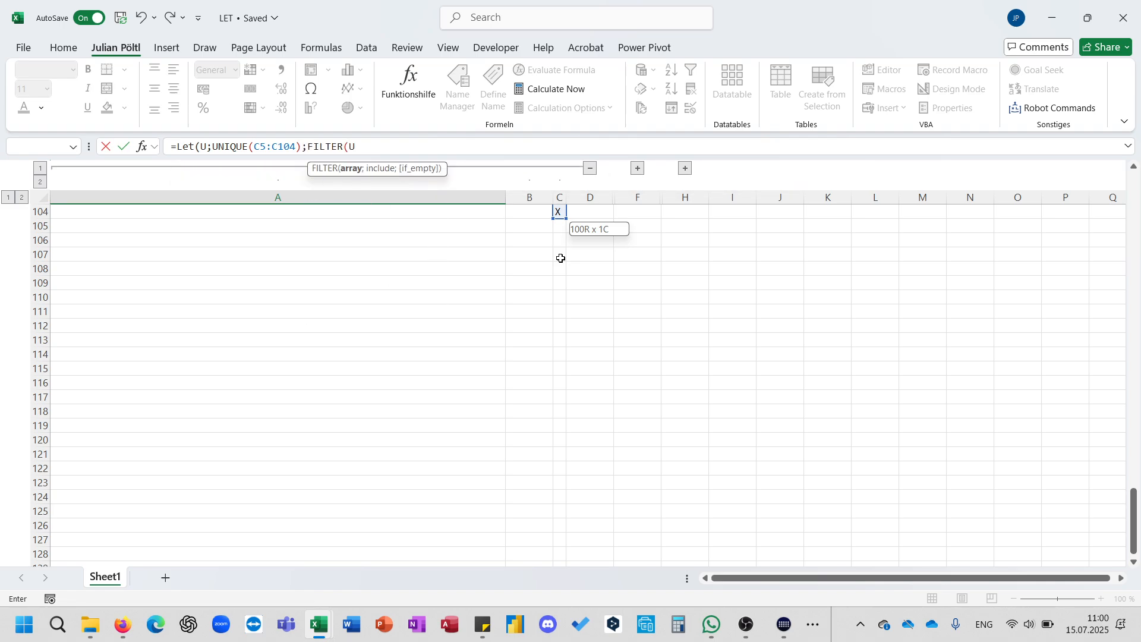
{"action": "type", "text": ";"}
{"action": "key", "text": "BackSpace"}
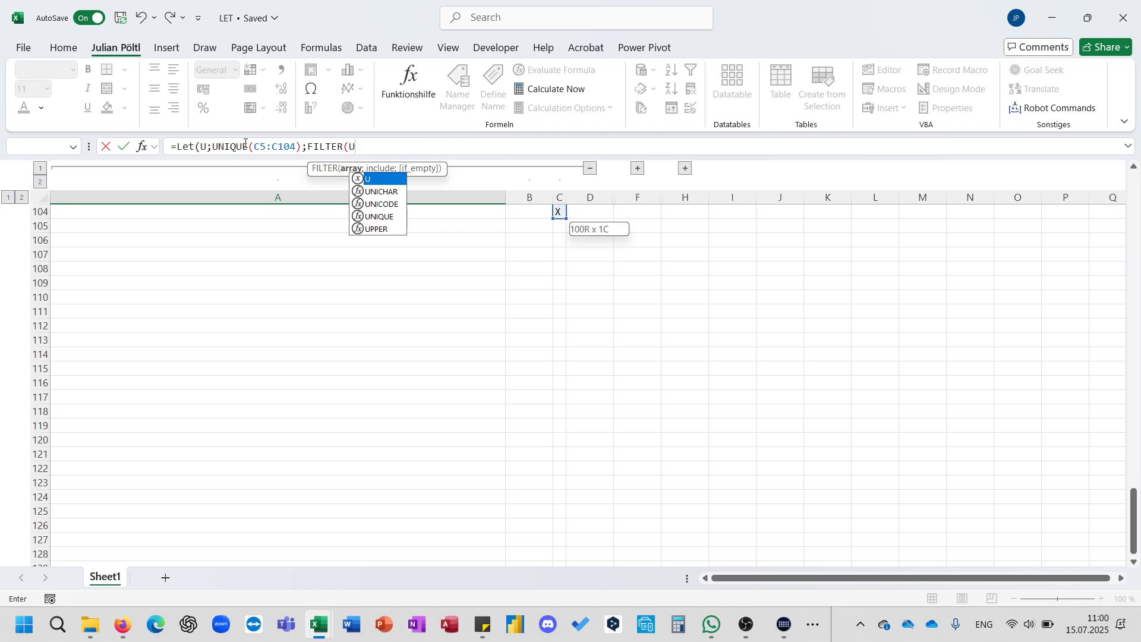
{"action": "type", "text": ";U<>"}
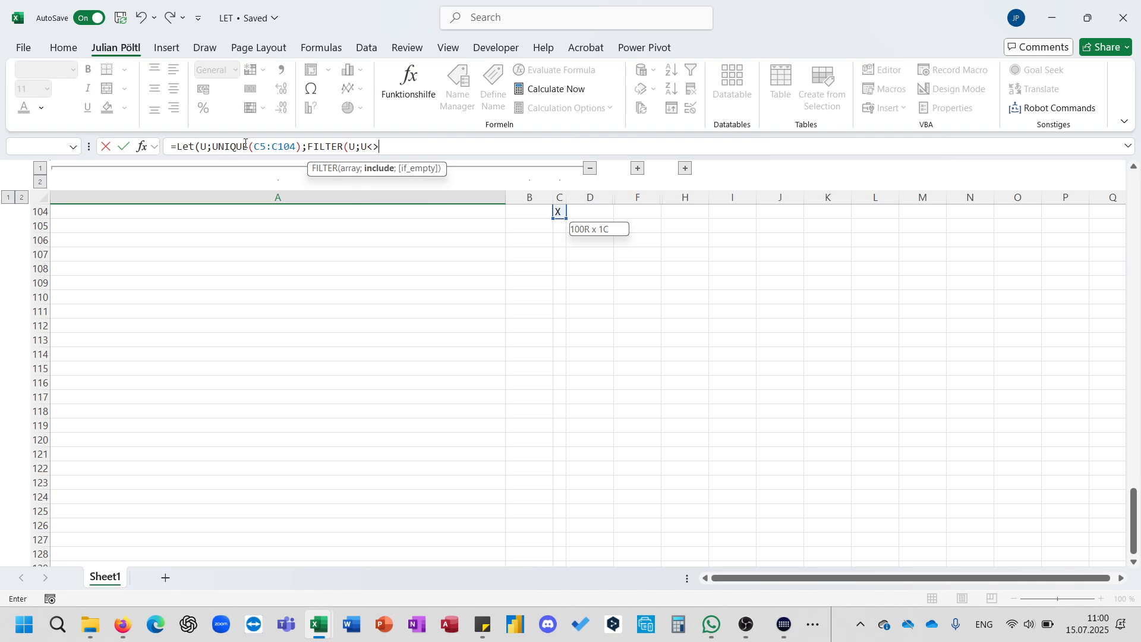
{"action": "type", "text": "\"\")"}
{"action": "type", "text": ")"}
{"action": "key", "text": "Return"}
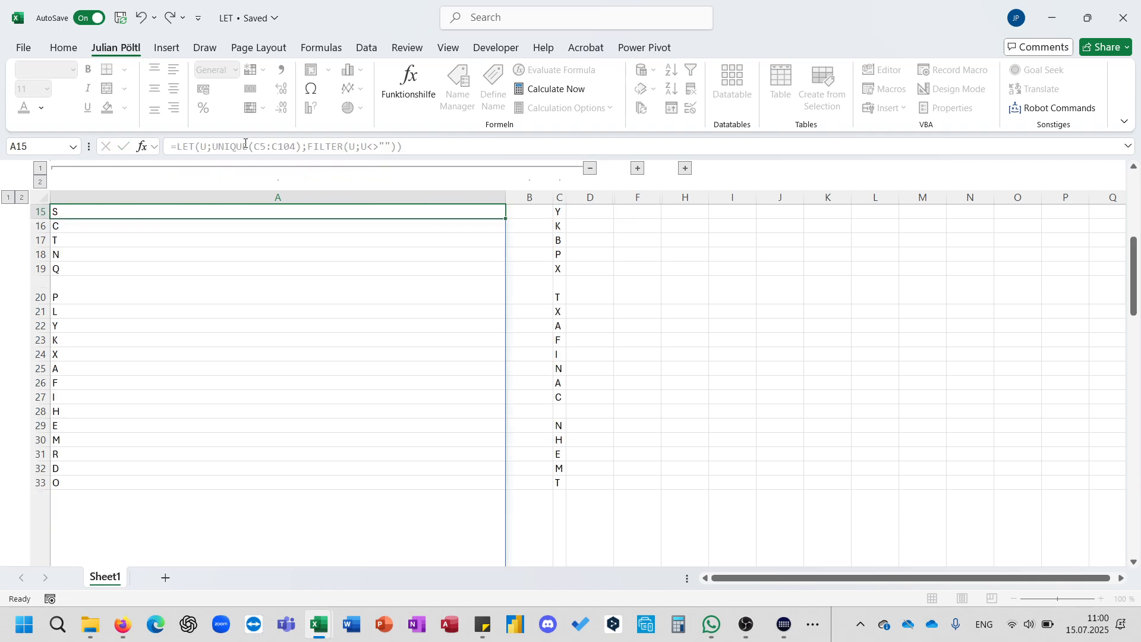
Review the finished LET formula in A14 and its spilled results.
{"action": "scroll", "coordinate": [184, 262], "scroll_direction": "up", "scroll_amount": 3}
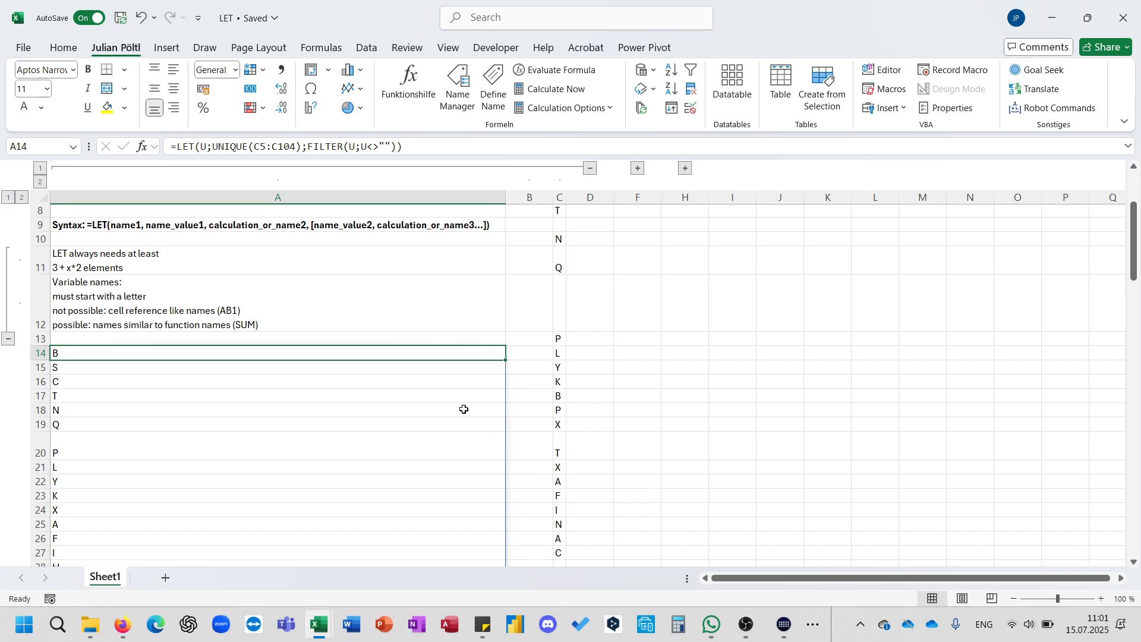
{"action": "scroll", "coordinate": [441, 363], "scroll_direction": "up", "scroll_amount": 2}
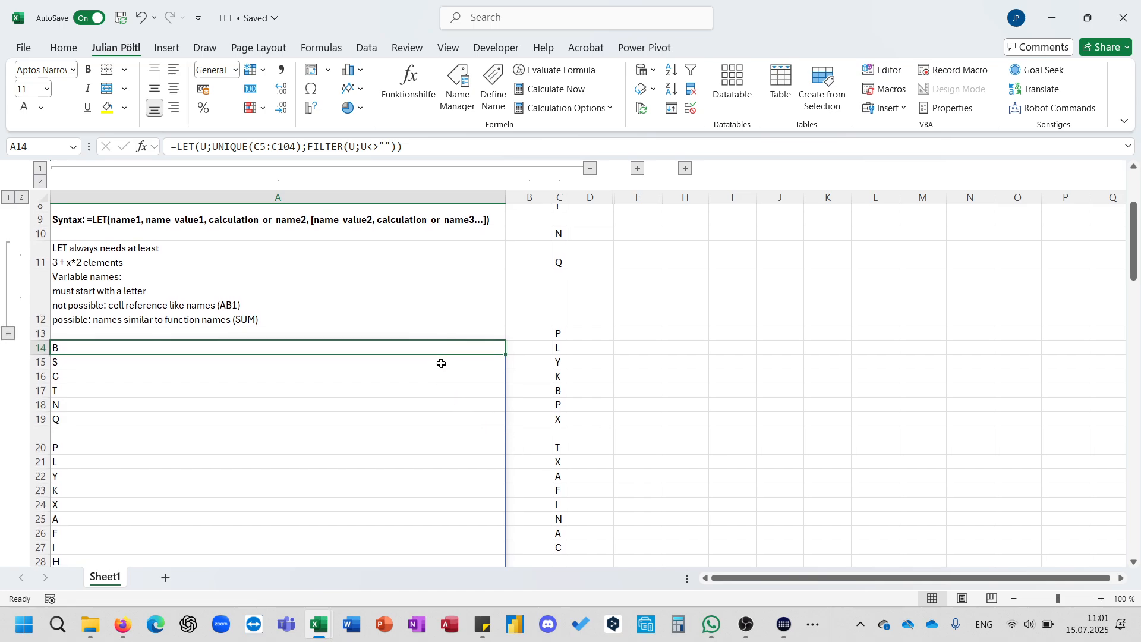
{"action": "left_click", "coordinate": [435, 143]}
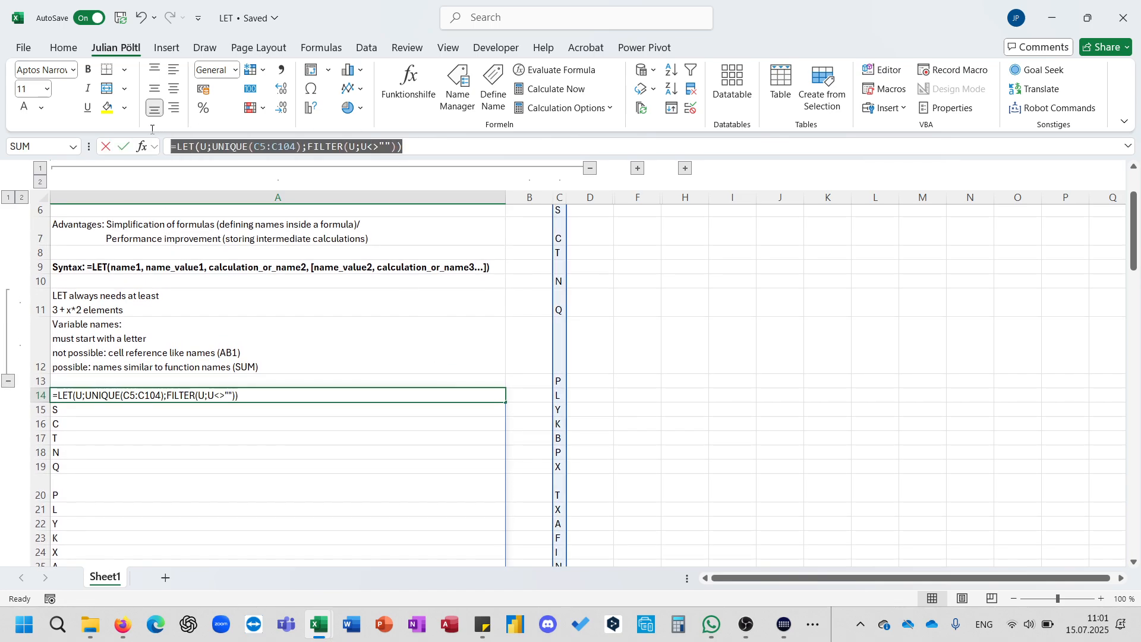
{"action": "key", "text": "Escape"}
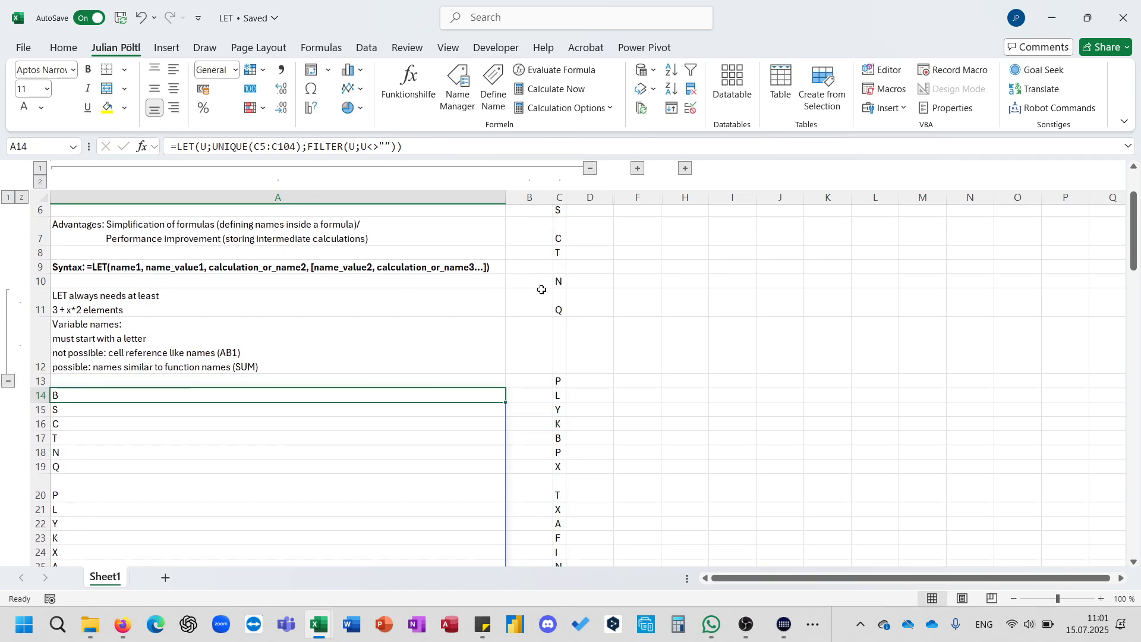
Collapse the column and row outline groups to bring the best-practices notes in column E into view.
{"action": "left_click", "coordinate": [591, 169]}
{"action": "left_click", "coordinate": [117, 170]}
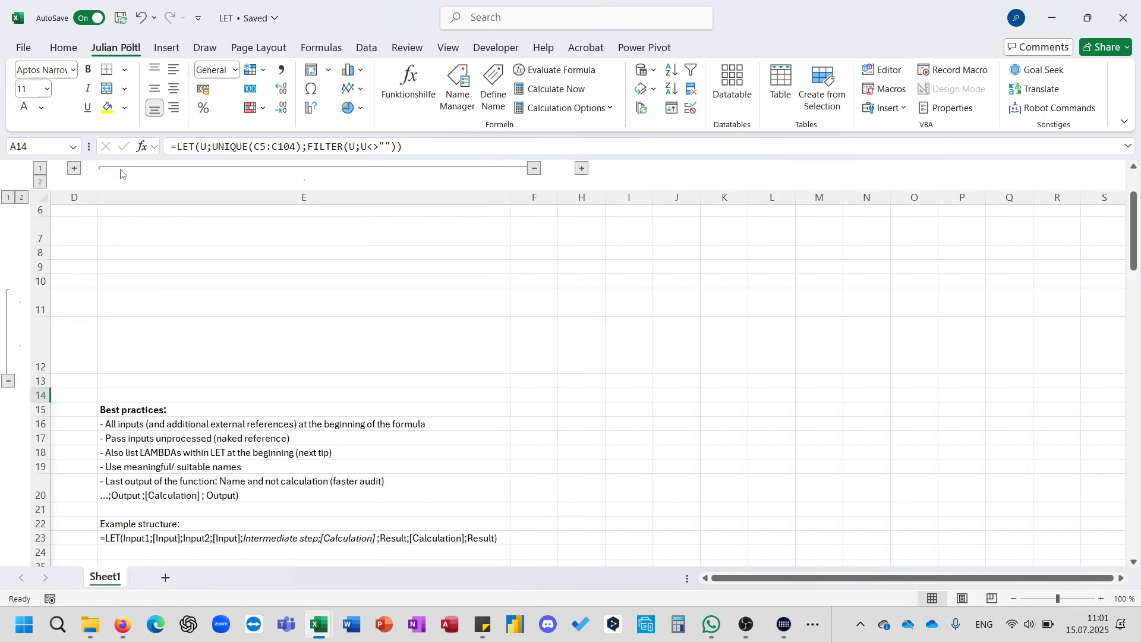
{"action": "scroll", "coordinate": [304, 314], "scroll_direction": "down", "scroll_amount": 2}
{"action": "left_click", "coordinate": [8, 275]}
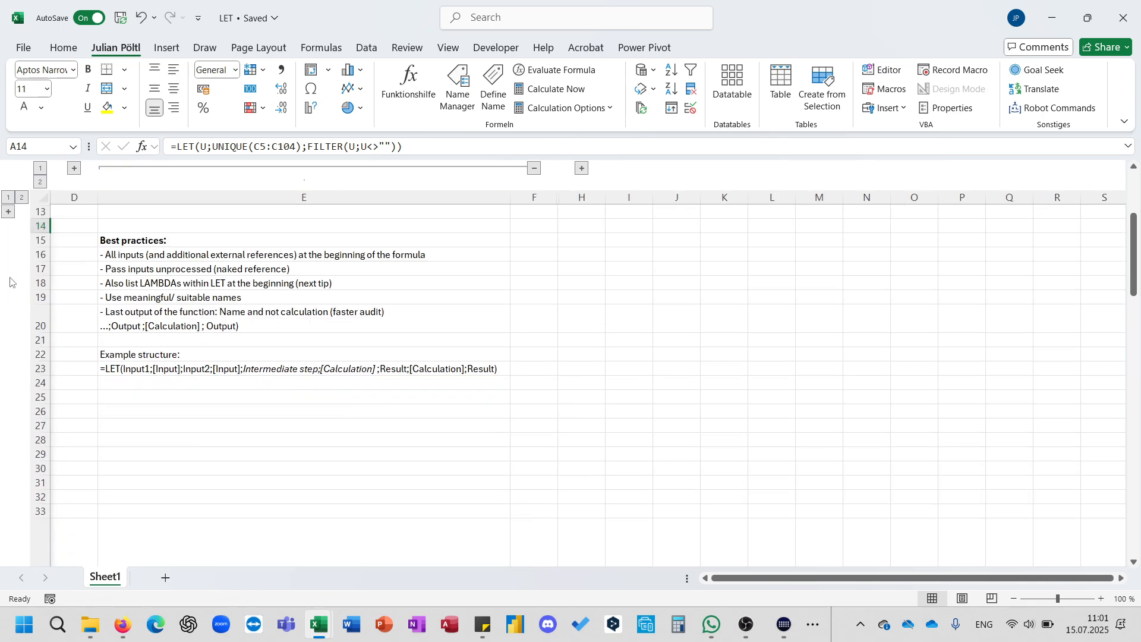
{"action": "scroll", "coordinate": [198, 321], "scroll_direction": "up", "scroll_amount": 2}
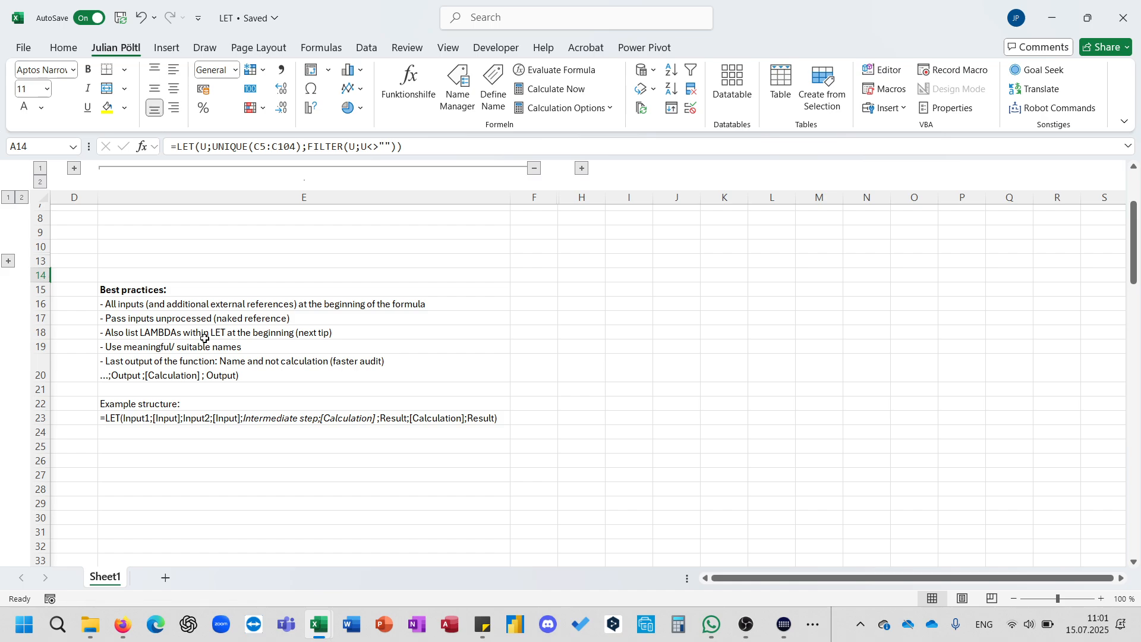
Examine the best-practice notes and the example LET structure in E23, highlighting its intermediate step part.
{"action": "left_click", "coordinate": [184, 418]}
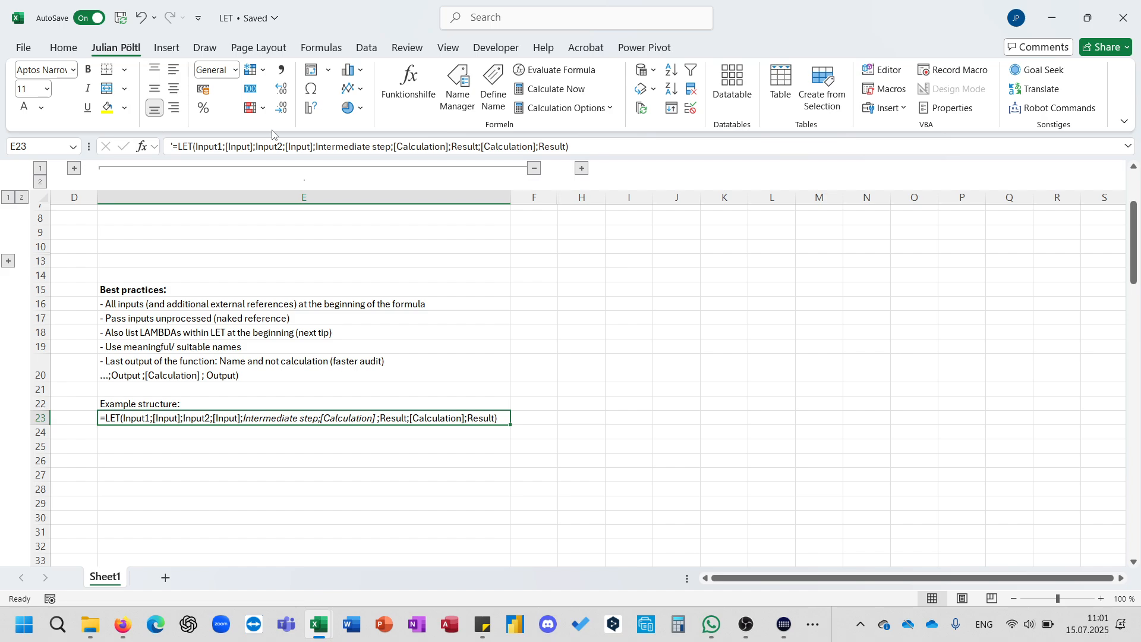
{"action": "left_click", "coordinate": [224, 146]}
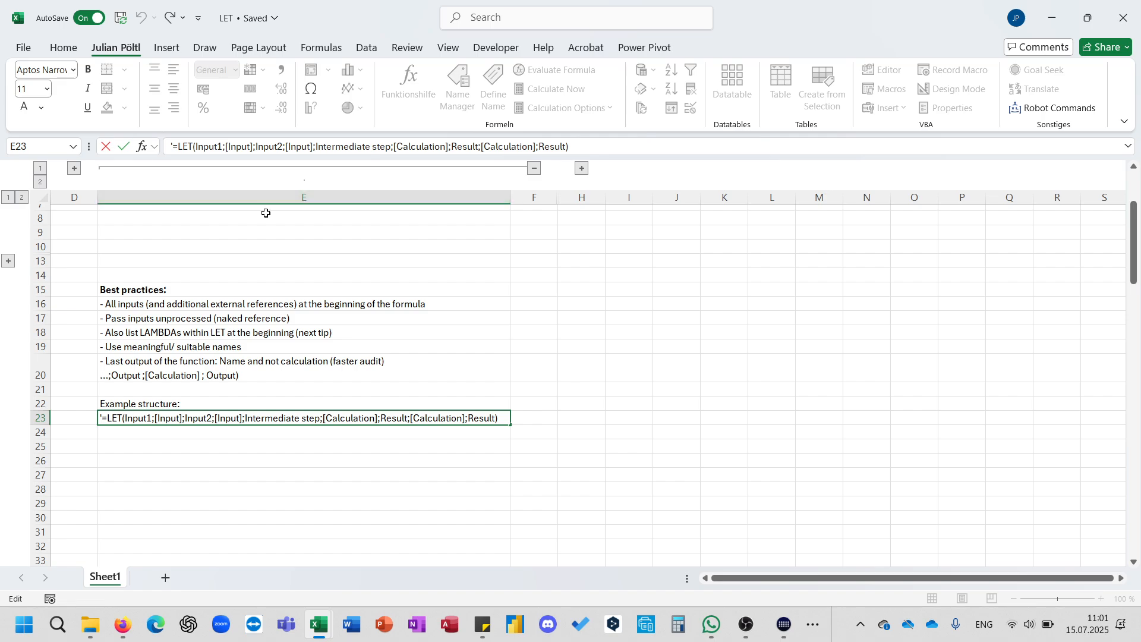
{"action": "key", "text": "Escape"}
{"action": "left_click", "coordinate": [274, 334]}
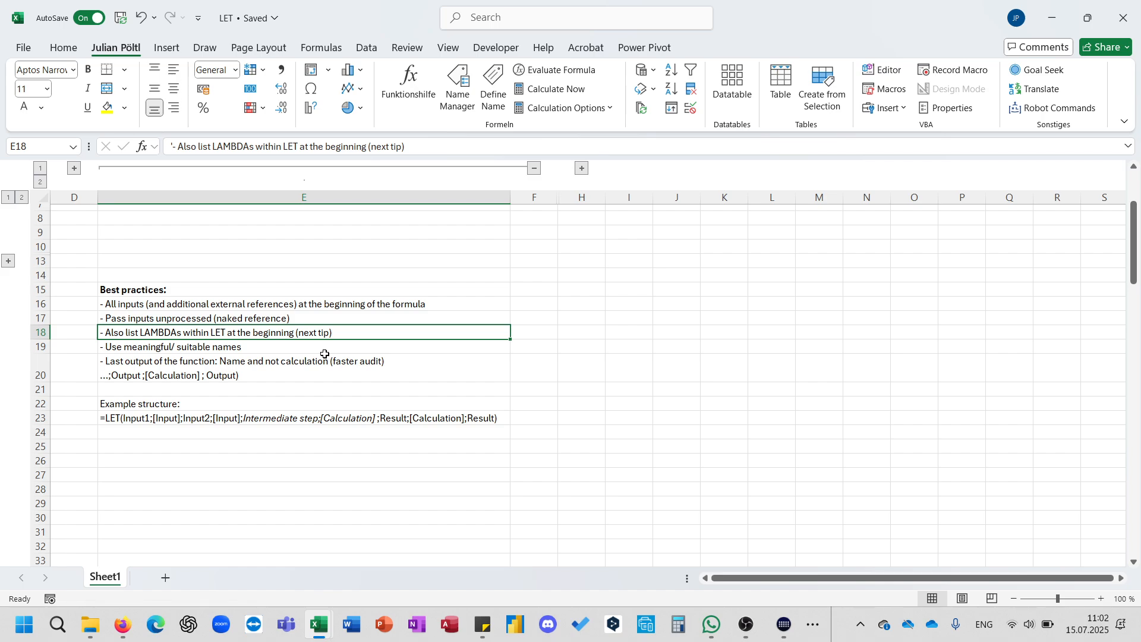
{"action": "left_click", "coordinate": [327, 348]}
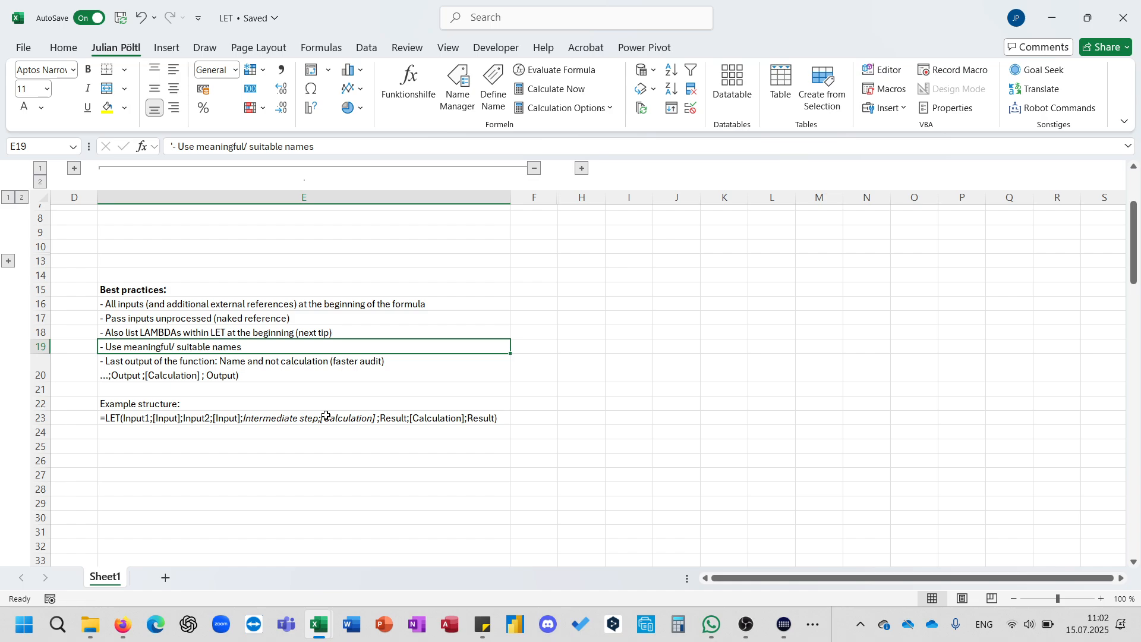
{"action": "left_click", "coordinate": [297, 368]}
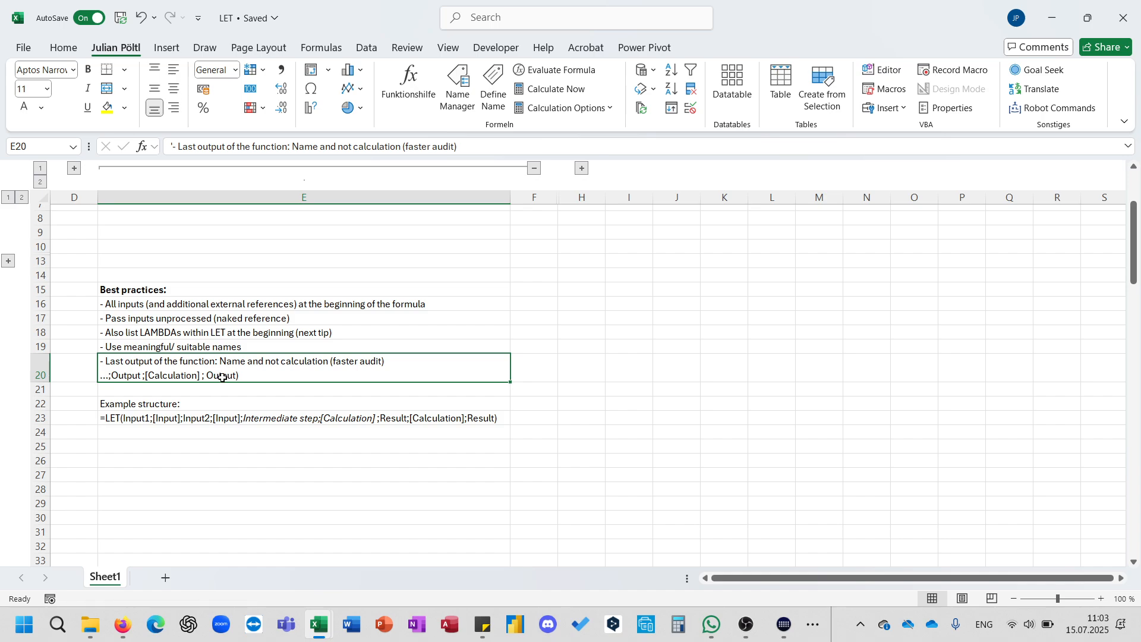
{"action": "left_click", "coordinate": [239, 418]}
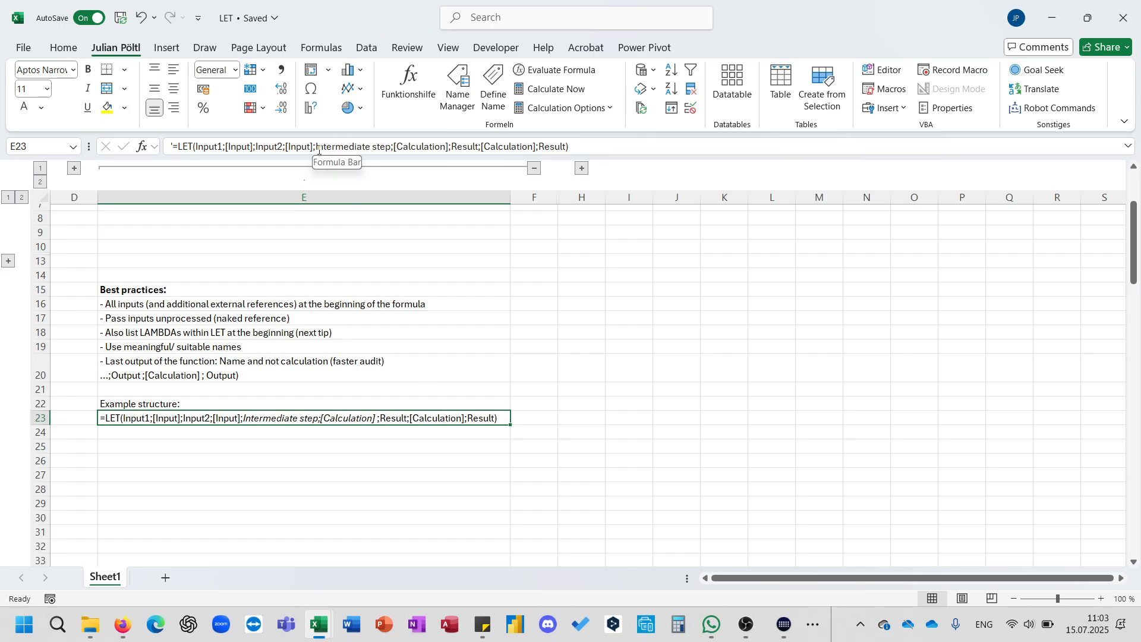
{"action": "left_click_drag", "start_coordinate": [316, 150], "coordinate": [450, 148]}
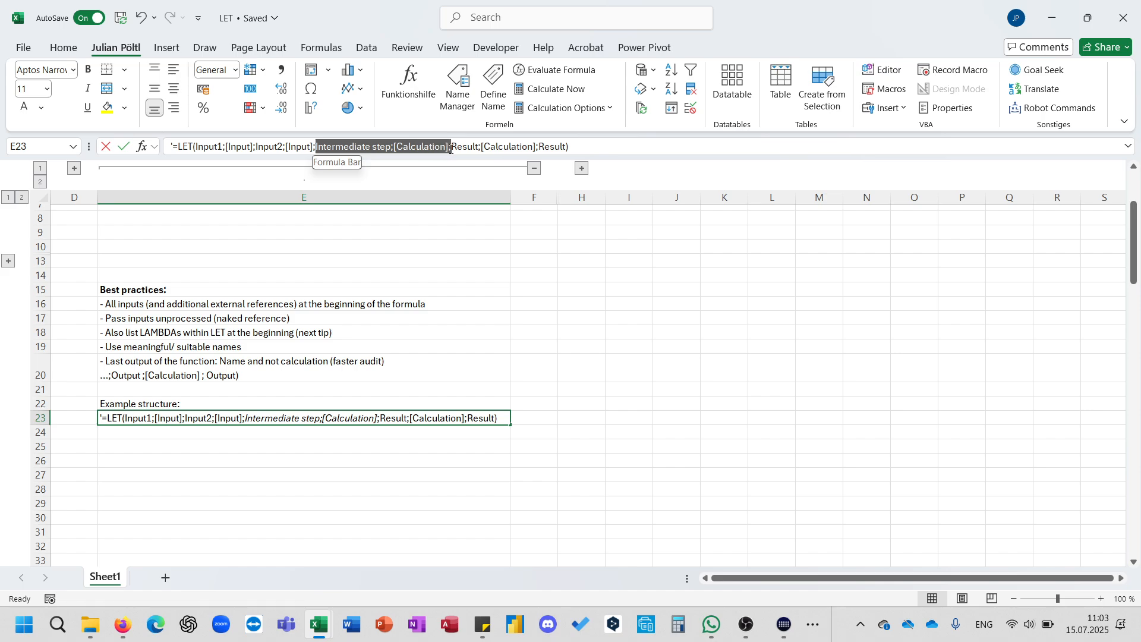
Collapse the column group holding the best-practice notes to bring the LAMBDA-within-LET pro tip in column G into view.
{"action": "left_click", "coordinate": [528, 358]}
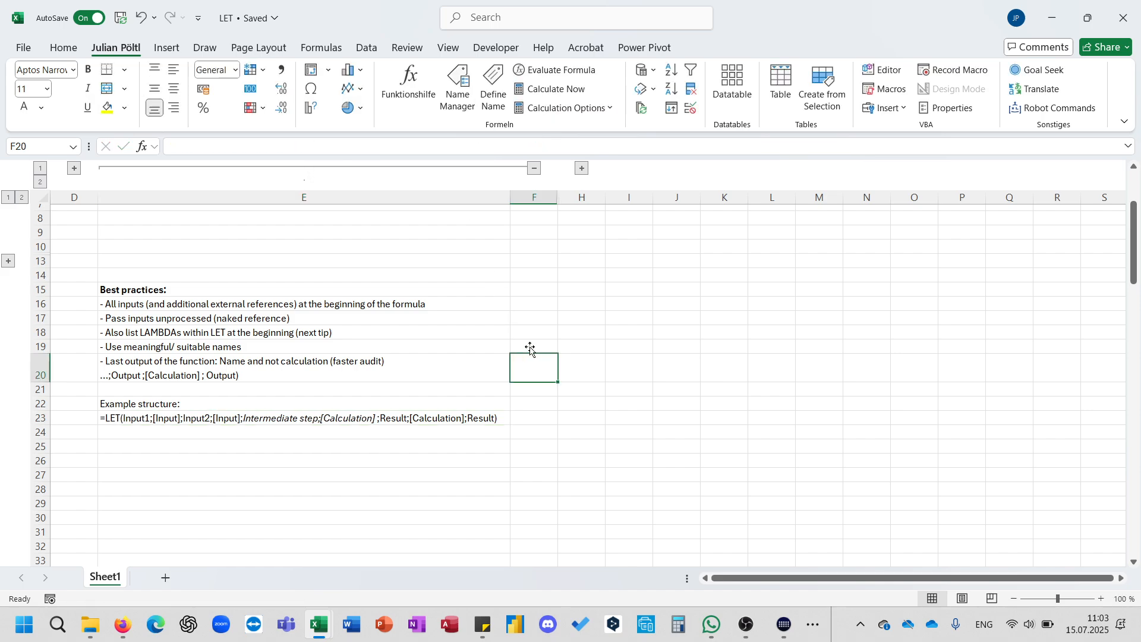
{"action": "left_click", "coordinate": [535, 169]}
{"action": "left_click", "coordinate": [170, 169]}
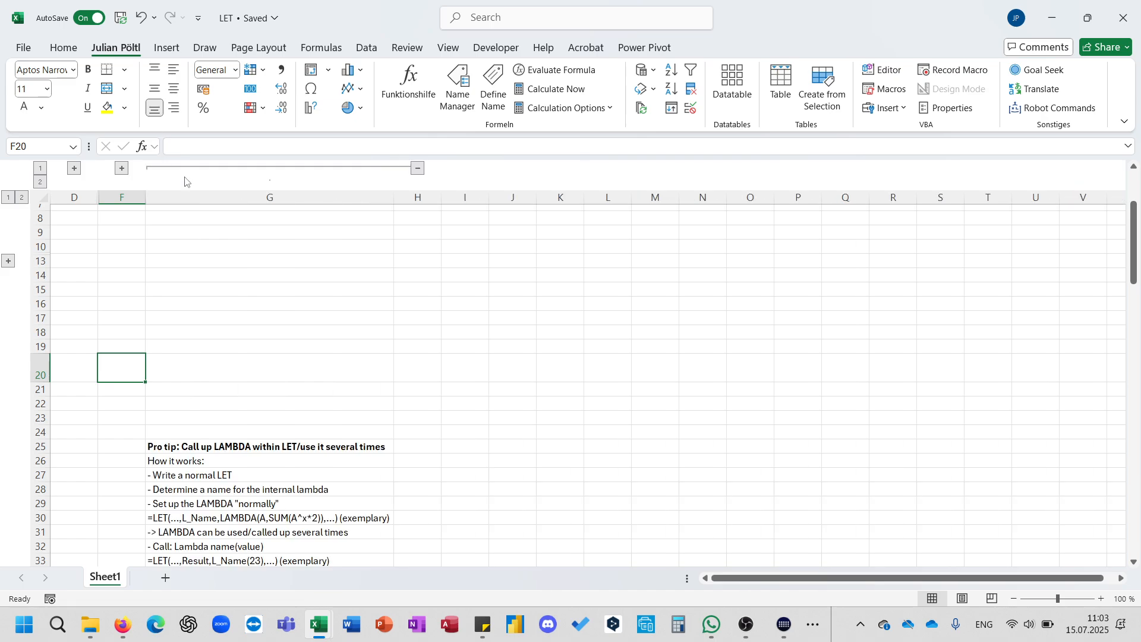
{"action": "scroll", "coordinate": [376, 356], "scroll_direction": "down", "scroll_amount": 4}
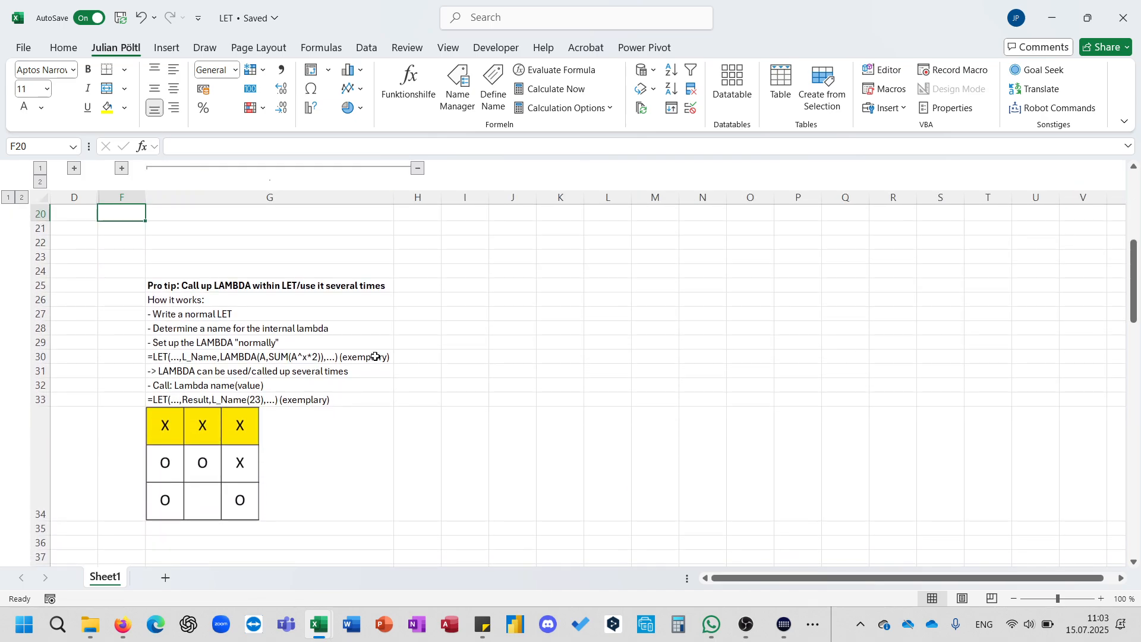
{"action": "scroll", "coordinate": [375, 357], "scroll_direction": "down", "scroll_amount": 1}
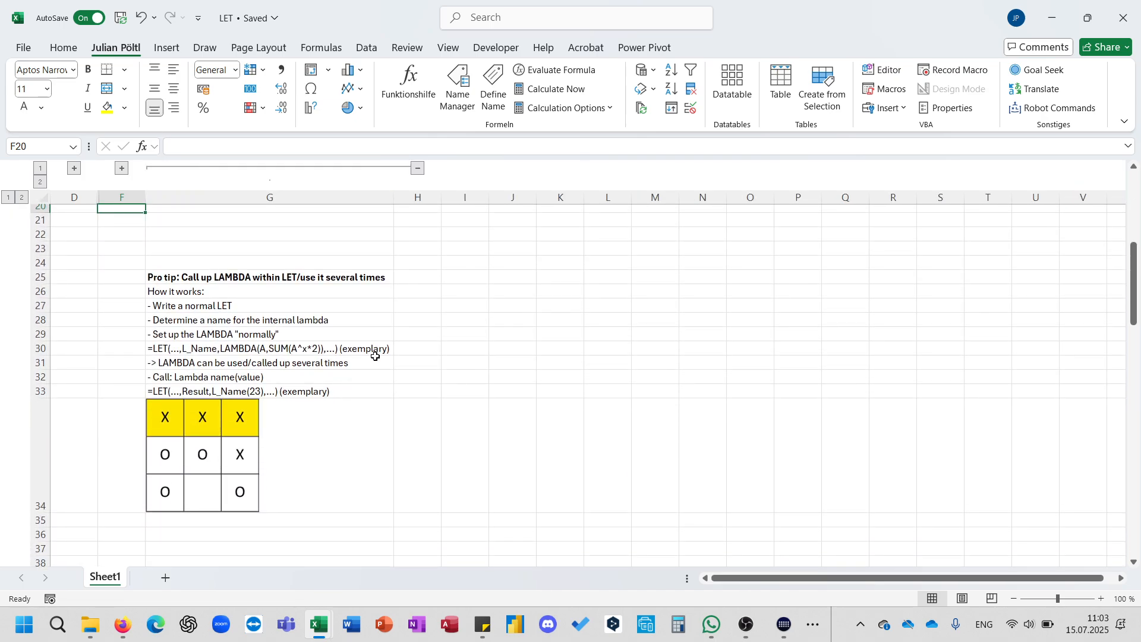
Save the workbook, then open the Name Manager to look over the defined LAMBDA names and close it.
{"action": "key", "text": "ctrl+s"}
{"action": "left_click", "coordinate": [474, 96]}
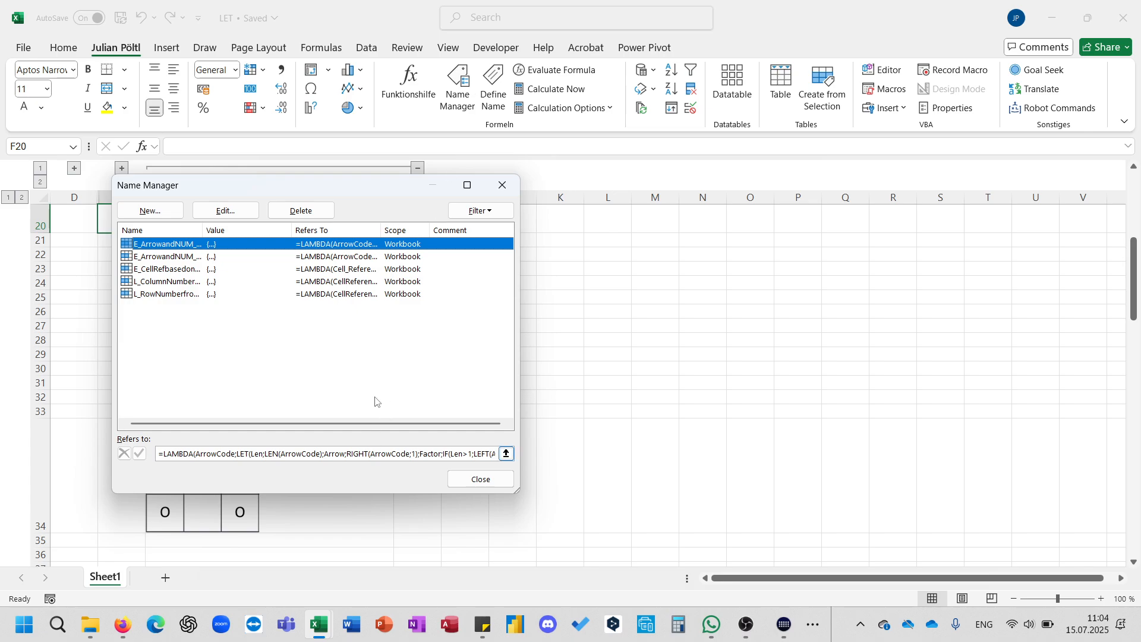
{"action": "left_click", "coordinate": [502, 187]}
In G37, start a LET formula that defines the name SQ as LAMBDA(A;A^2).
{"action": "scroll", "coordinate": [344, 370], "scroll_direction": "down", "scroll_amount": 2}
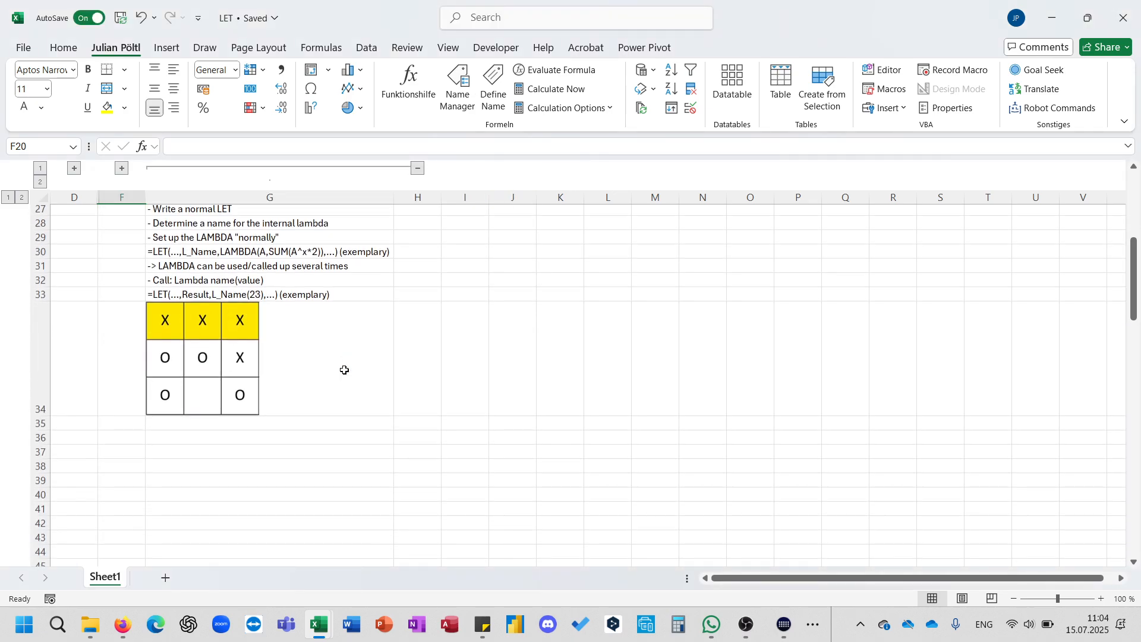
{"action": "scroll", "coordinate": [344, 370], "scroll_direction": "up", "scroll_amount": 1}
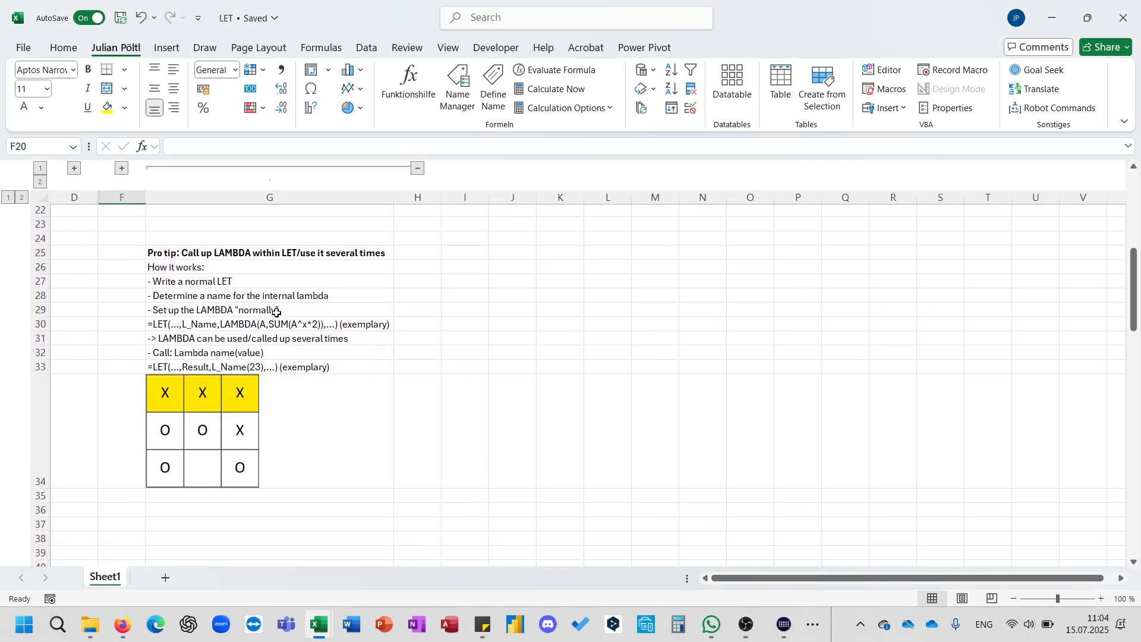
{"action": "left_click", "coordinate": [253, 283]}
{"action": "scroll", "coordinate": [270, 416], "scroll_direction": "down", "scroll_amount": 2}
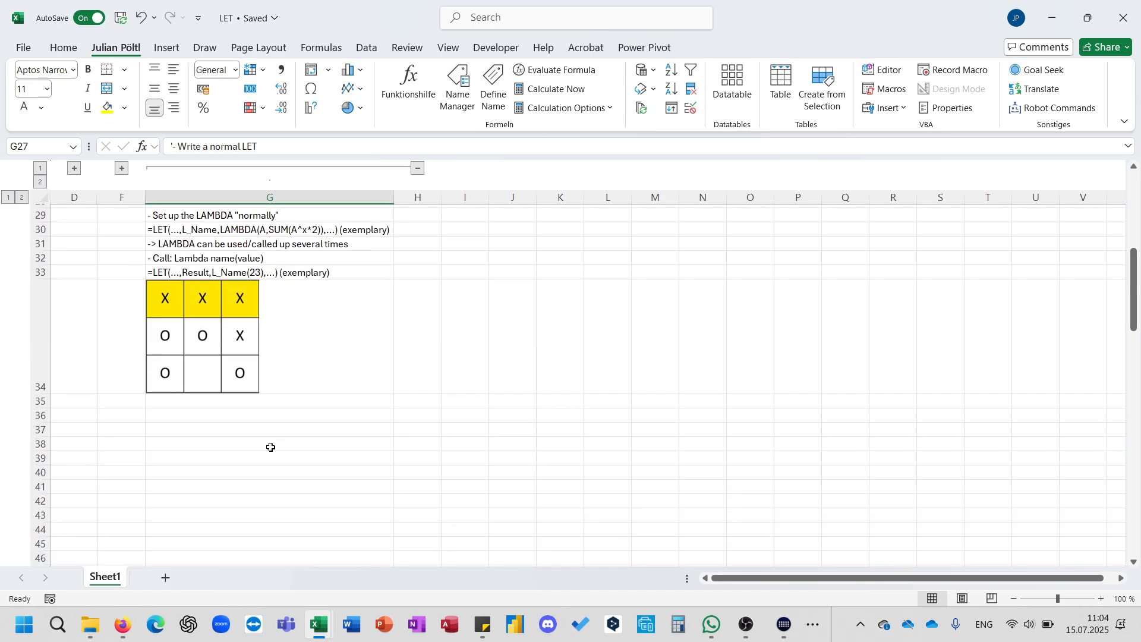
{"action": "scroll", "coordinate": [250, 427], "scroll_direction": "up", "scroll_amount": 1}
{"action": "left_click", "coordinate": [257, 462]}
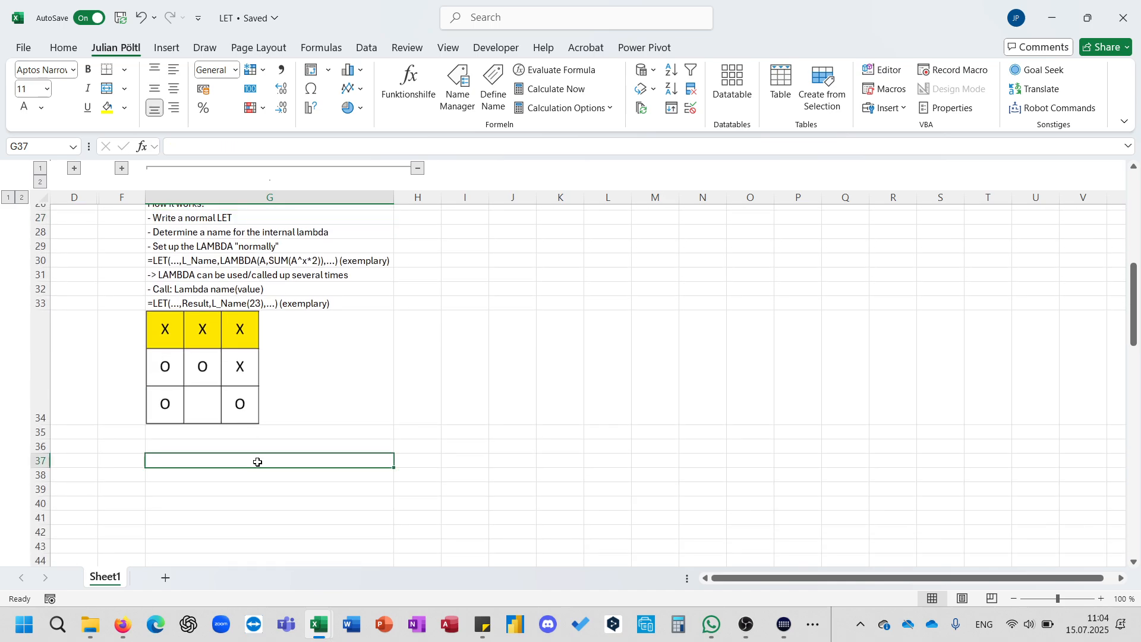
{"action": "type", "text": "="}
{"action": "key", "text": "Escape"}
{"action": "type", "text": "=let"}
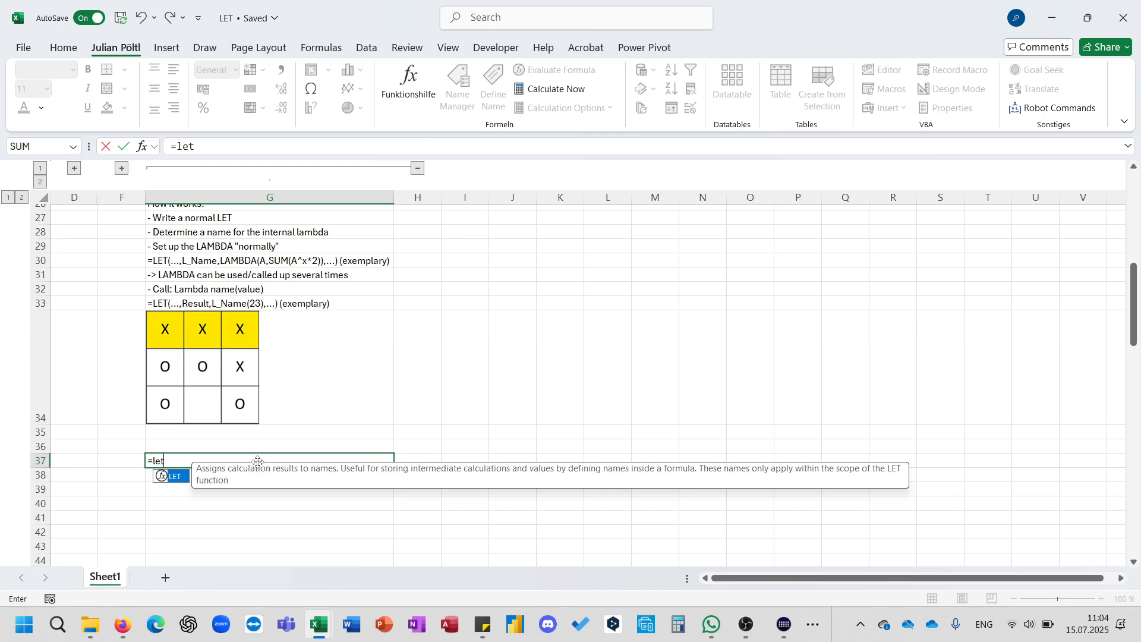
{"action": "type", "text": "("}
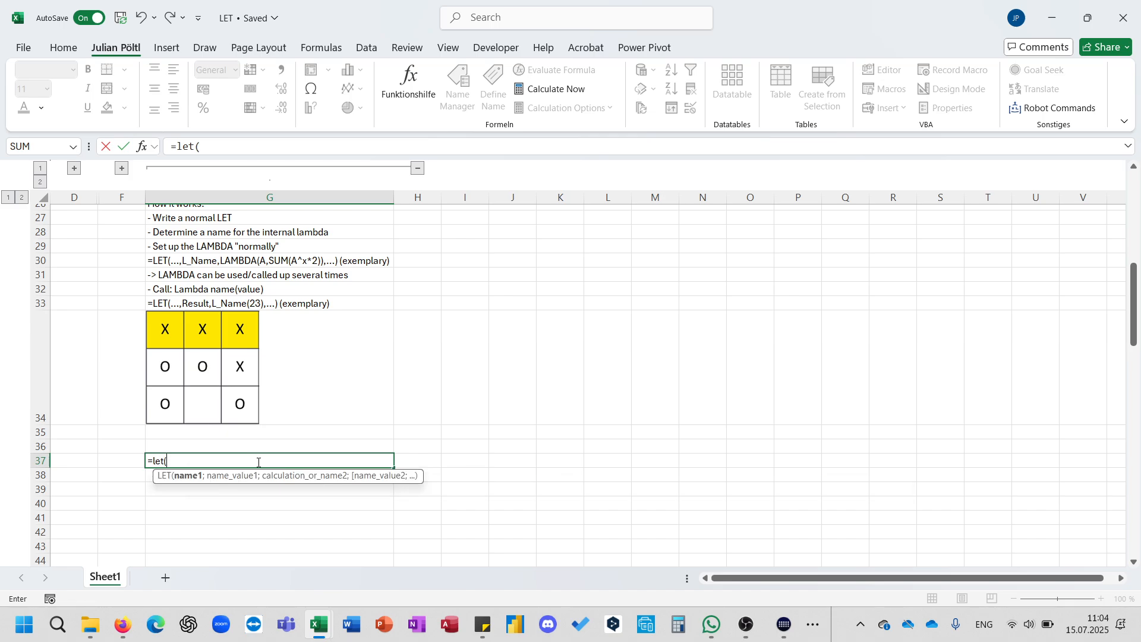
{"action": "type", "text": "SQ;"}
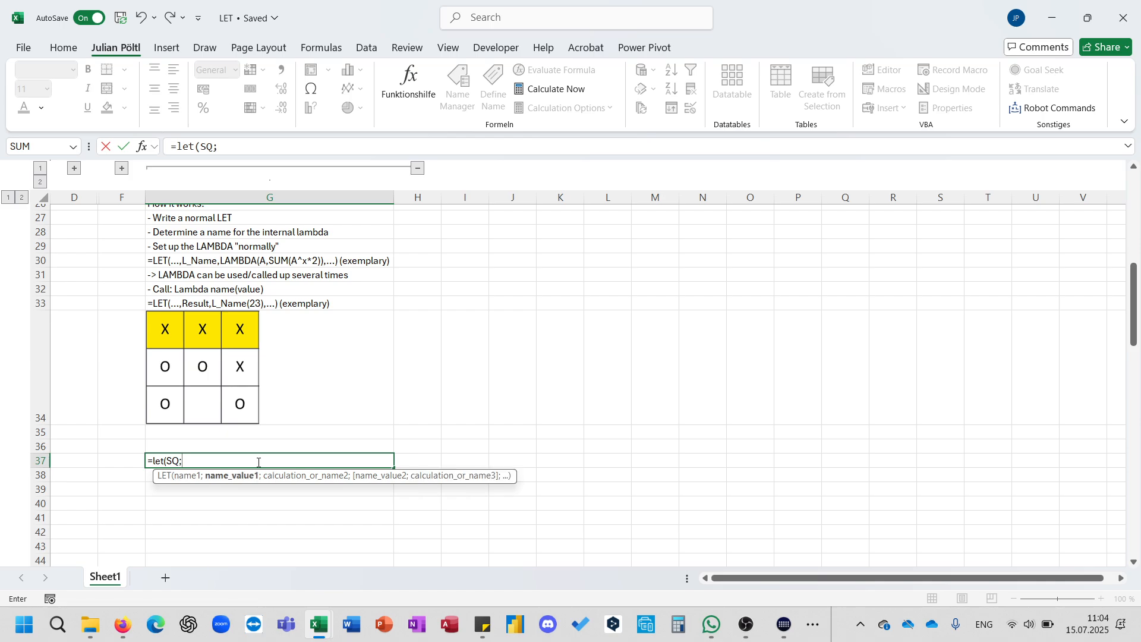
{"action": "type", "text": "lam"}
{"action": "key", "text": "Tab"}
{"action": "type", "text": "A;"}
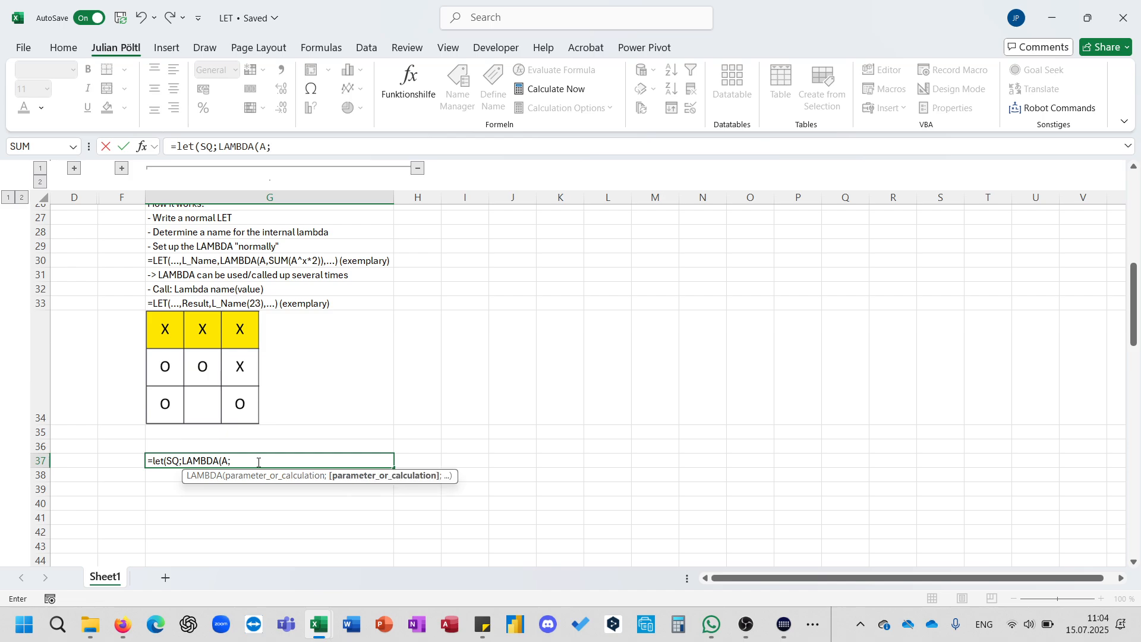
{"action": "type", "text": "A"}
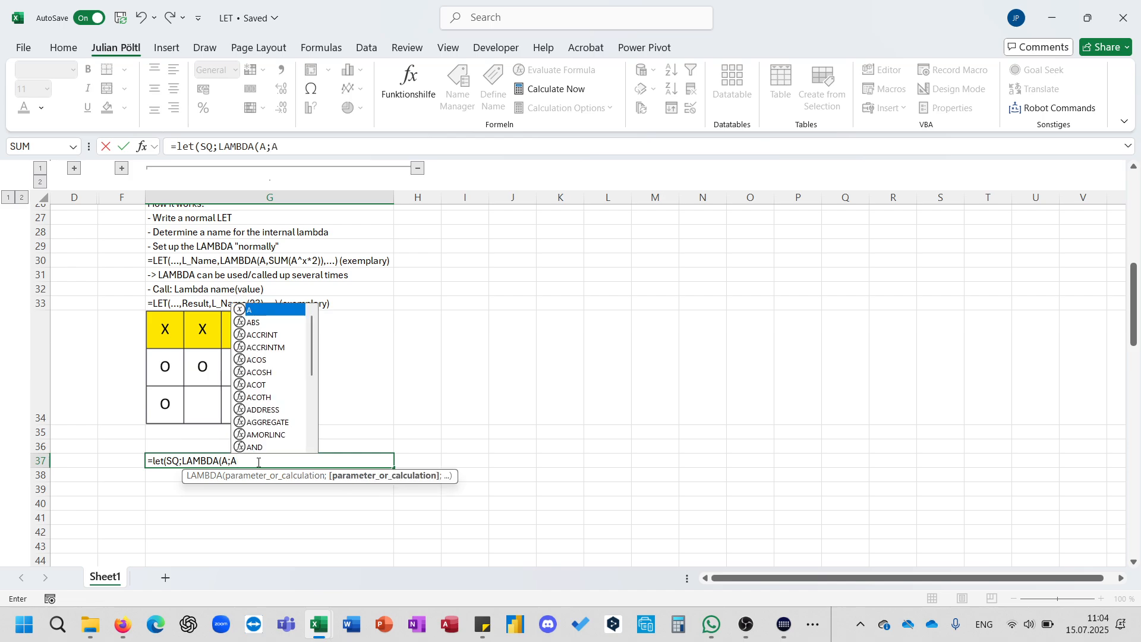
{"action": "type", "text": "^2"}
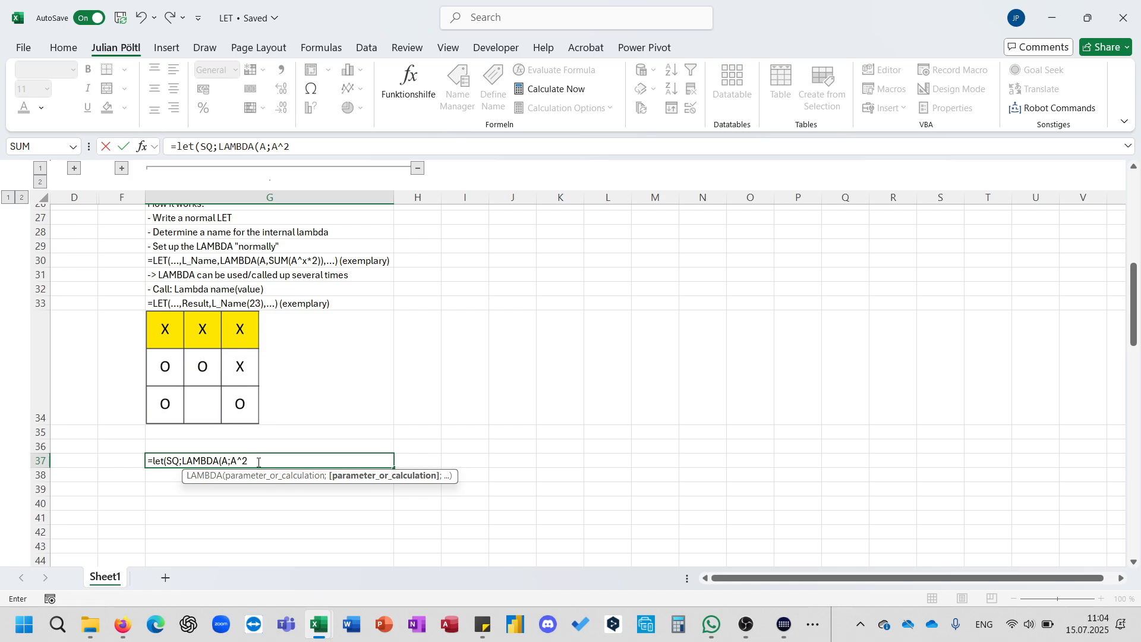
{"action": "type", "text": ")"}
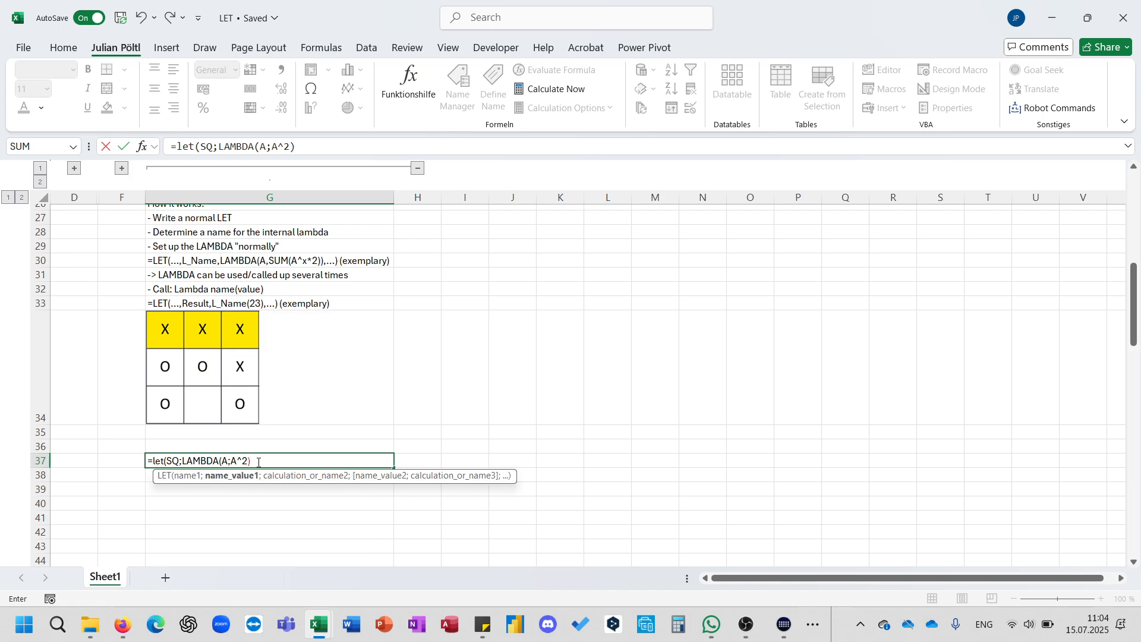
{"action": "type", "text": ";"}
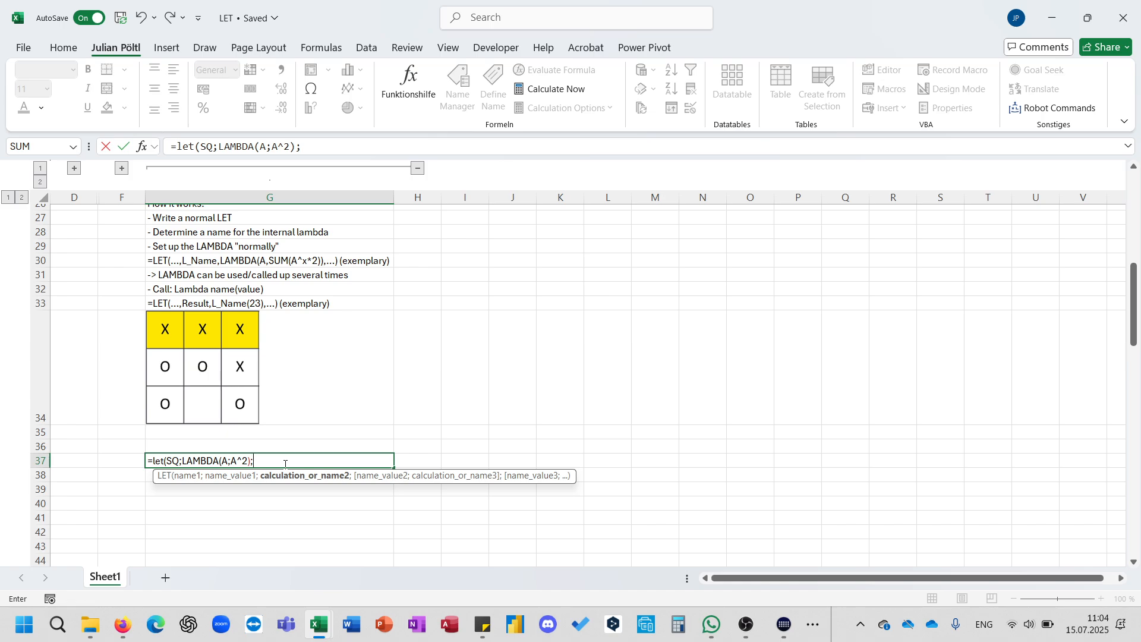
Finish the formula with the calculation SQ(2) and enter it.
{"action": "type", "text": "SQ(2))"}
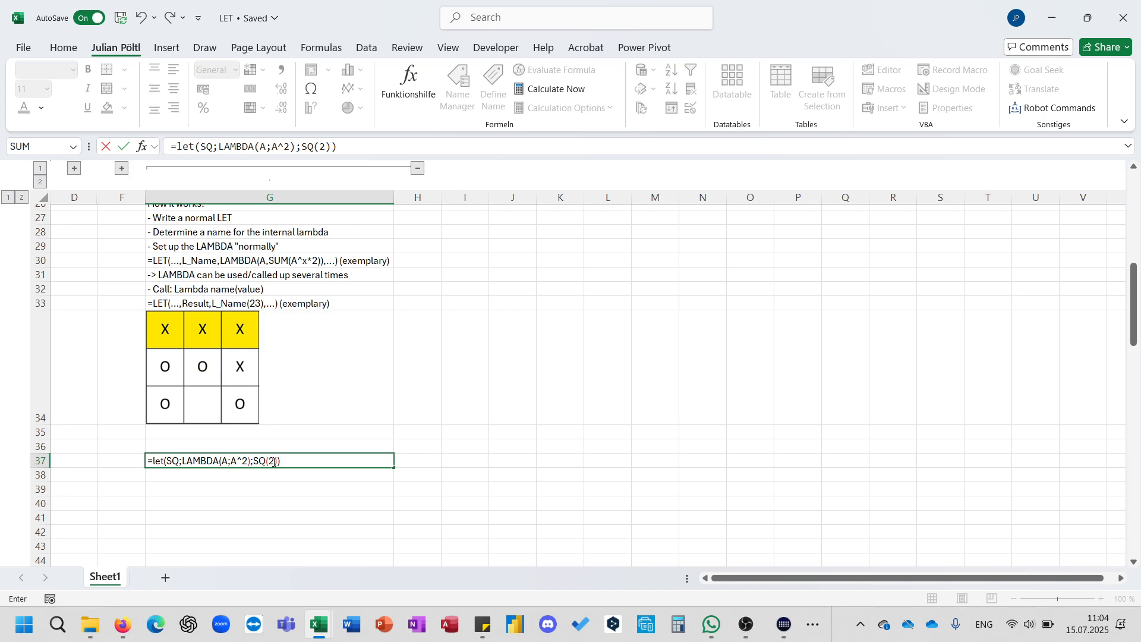
{"action": "left_click", "coordinate": [271, 463]}
{"action": "double_click", "coordinate": [271, 462]}
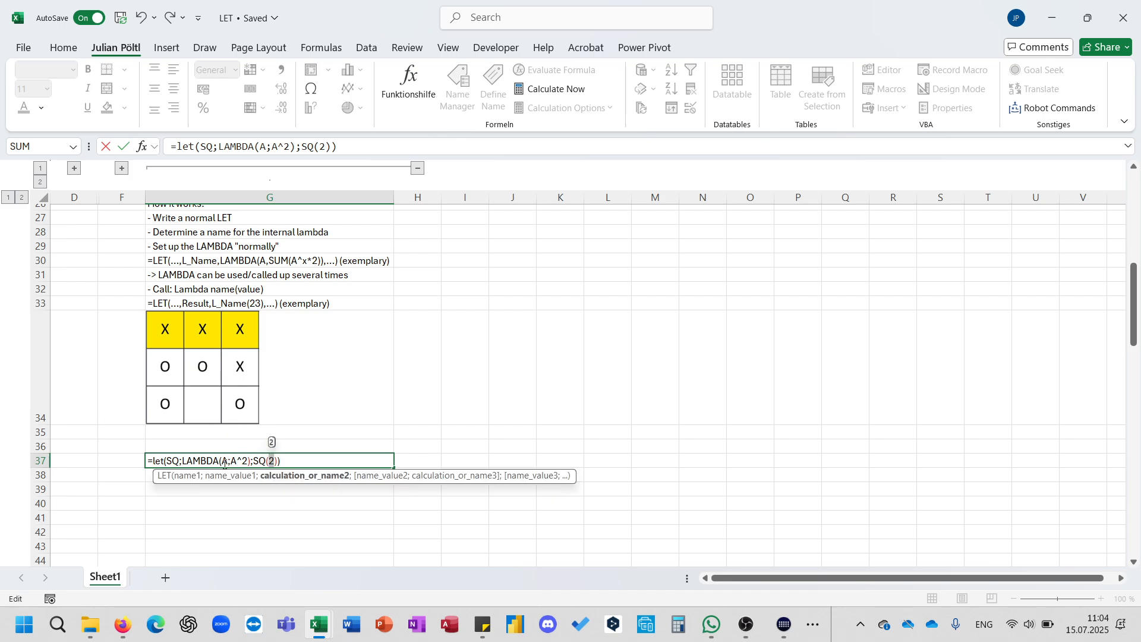
{"action": "left_click", "coordinate": [223, 463]}
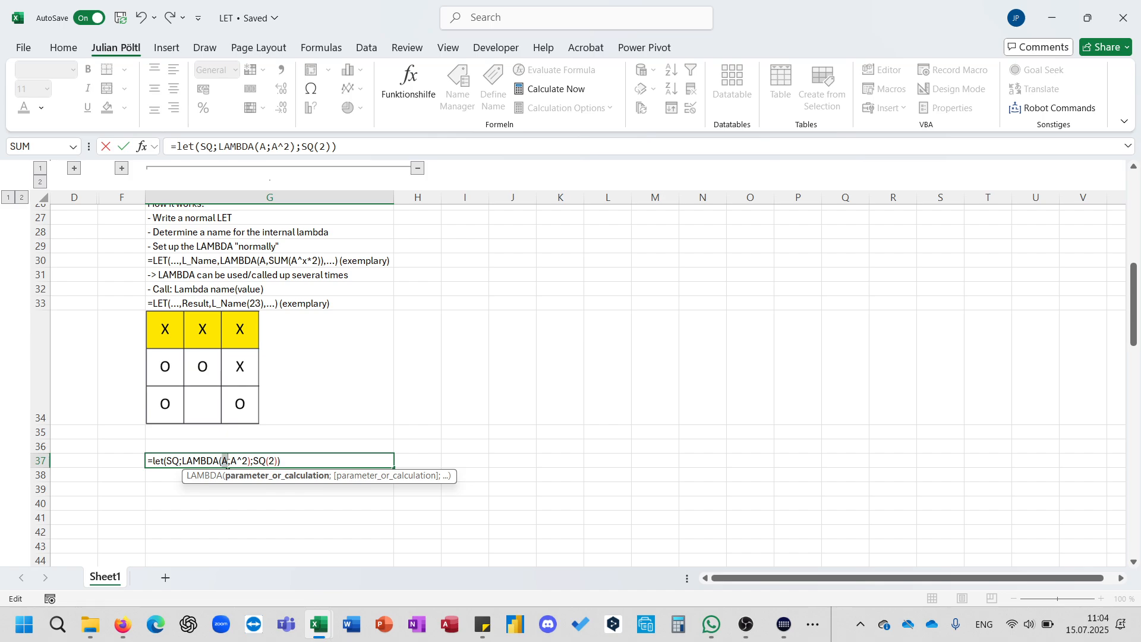
{"action": "left_click", "coordinate": [281, 461]}
{"action": "key", "text": "Return"}
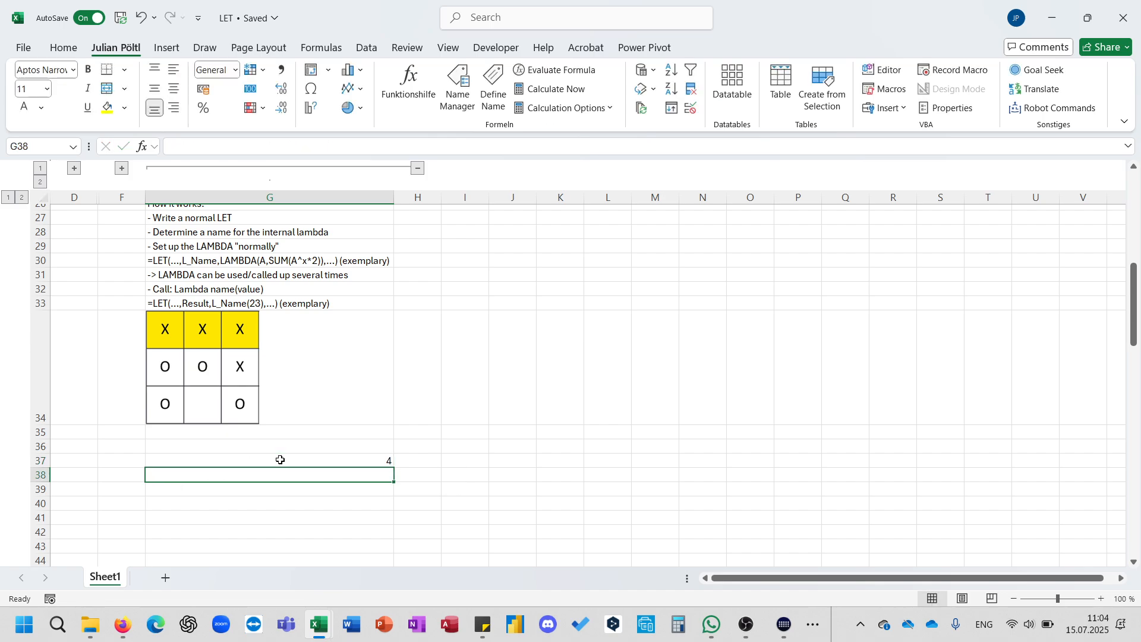
Review the LET formula in G37 in the formula bar.
{"action": "left_click", "coordinate": [280, 462]}
{"action": "scroll", "coordinate": [409, 379], "scroll_direction": "up", "scroll_amount": 1}
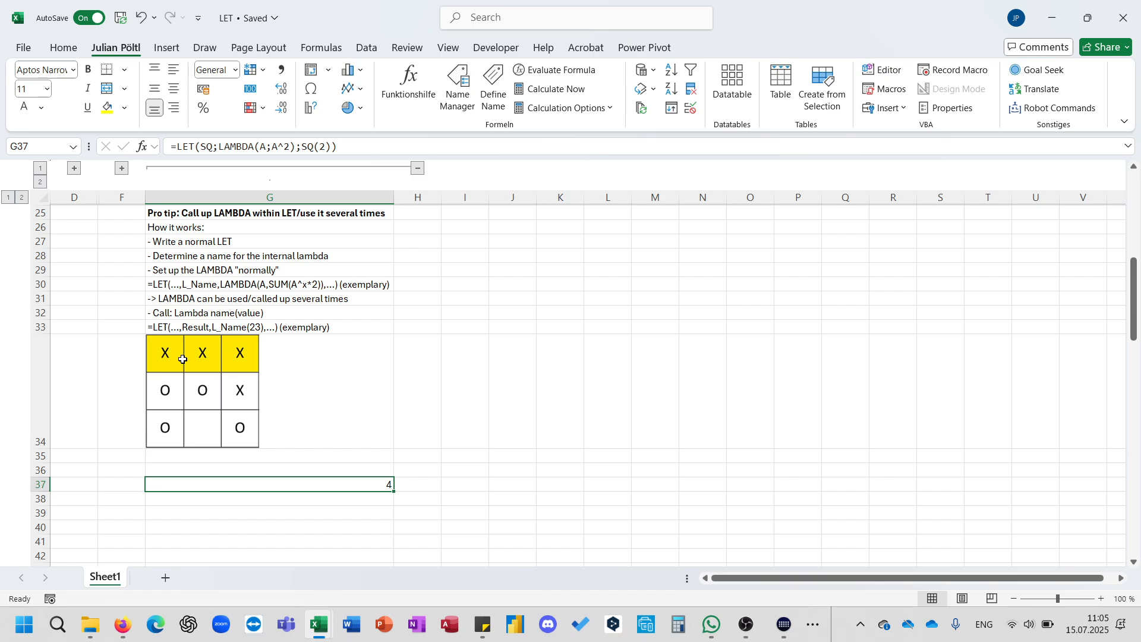
{"action": "left_click", "coordinate": [272, 148]}
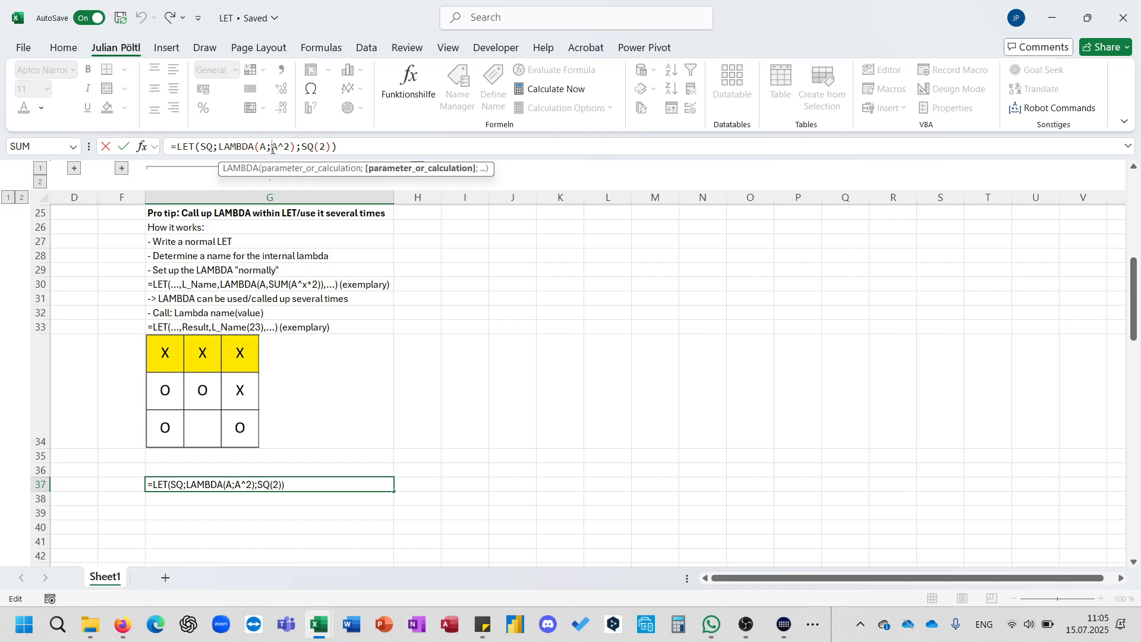
{"action": "left_click", "coordinate": [344, 146]}
{"action": "key", "text": "ctrl+Return"}
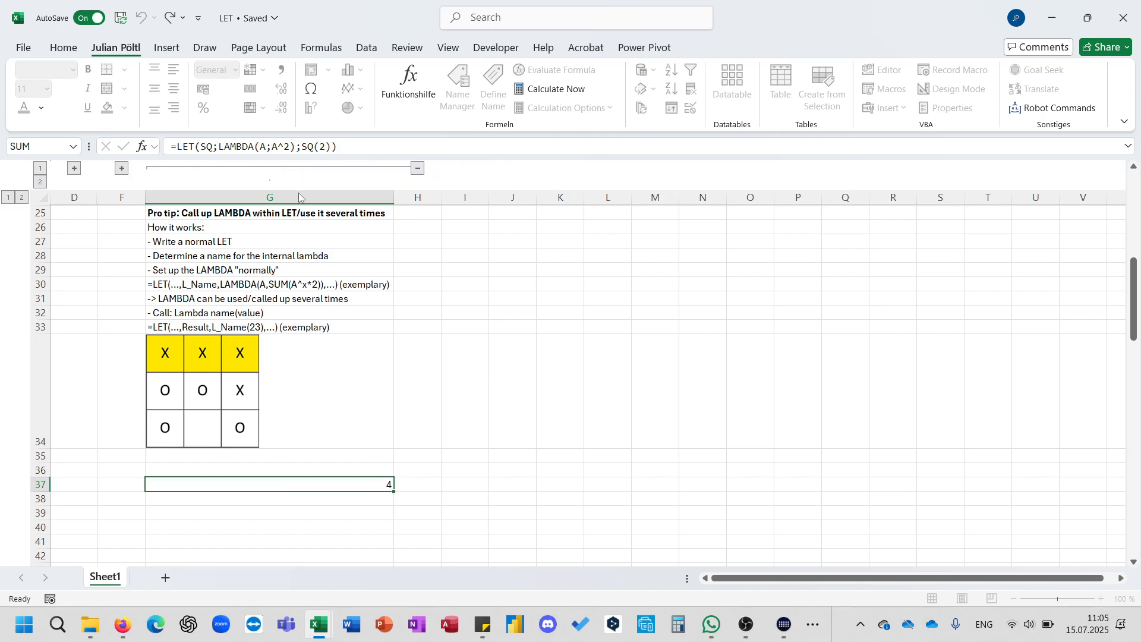
{"action": "scroll", "coordinate": [341, 453], "scroll_direction": "down", "scroll_amount": 1}
{"action": "scroll", "coordinate": [340, 453], "scroll_direction": "up", "scroll_amount": 2}
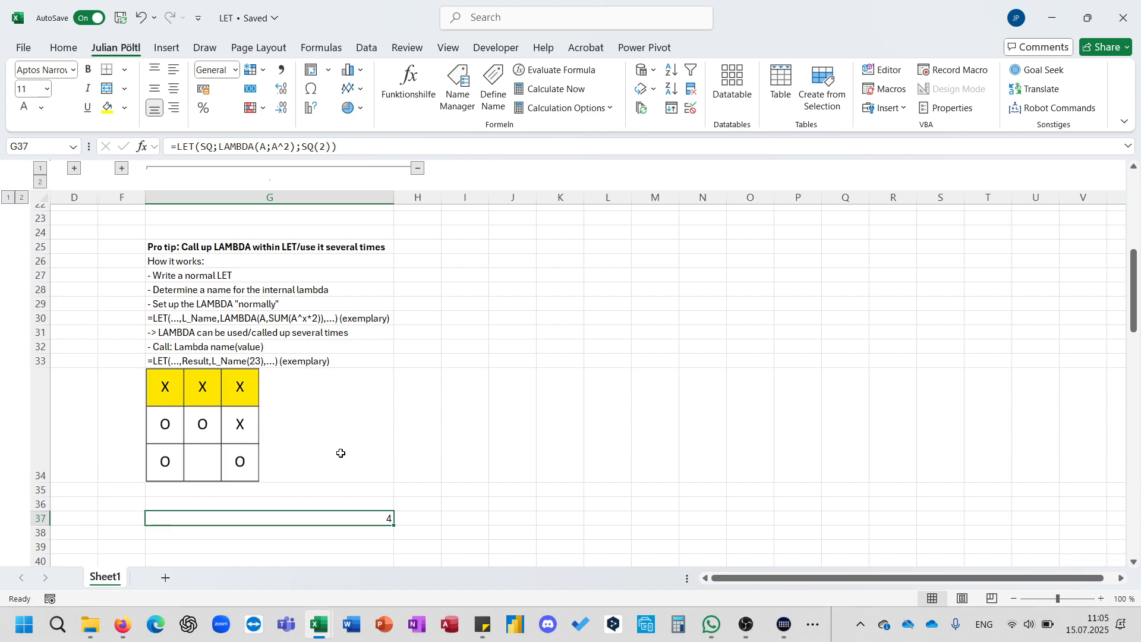
{"action": "scroll", "coordinate": [339, 453], "scroll_direction": "down", "scroll_amount": 1}
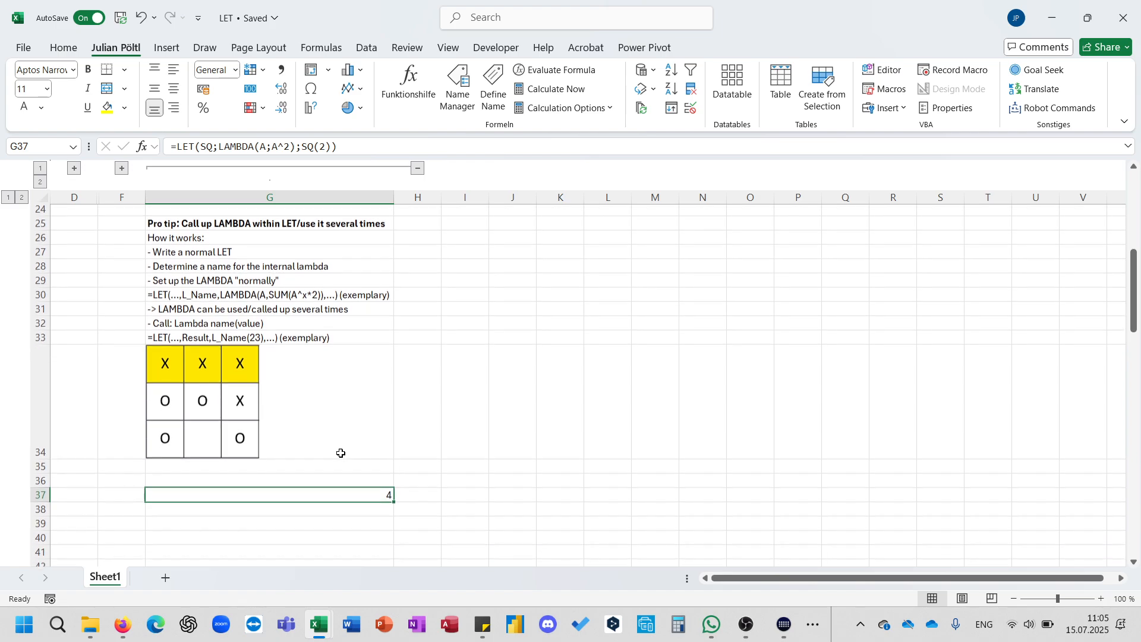
{"action": "left_click", "coordinate": [294, 147]}
{"action": "key", "text": "BackSpace"}
{"action": "key", "text": "BackSpace"}
{"action": "key", "text": "BackSpace"}
{"action": "key", "text": "BackSpace"}
{"action": "key", "text": "BackSpace"}
{"action": "key", "text": "BackSpace"}
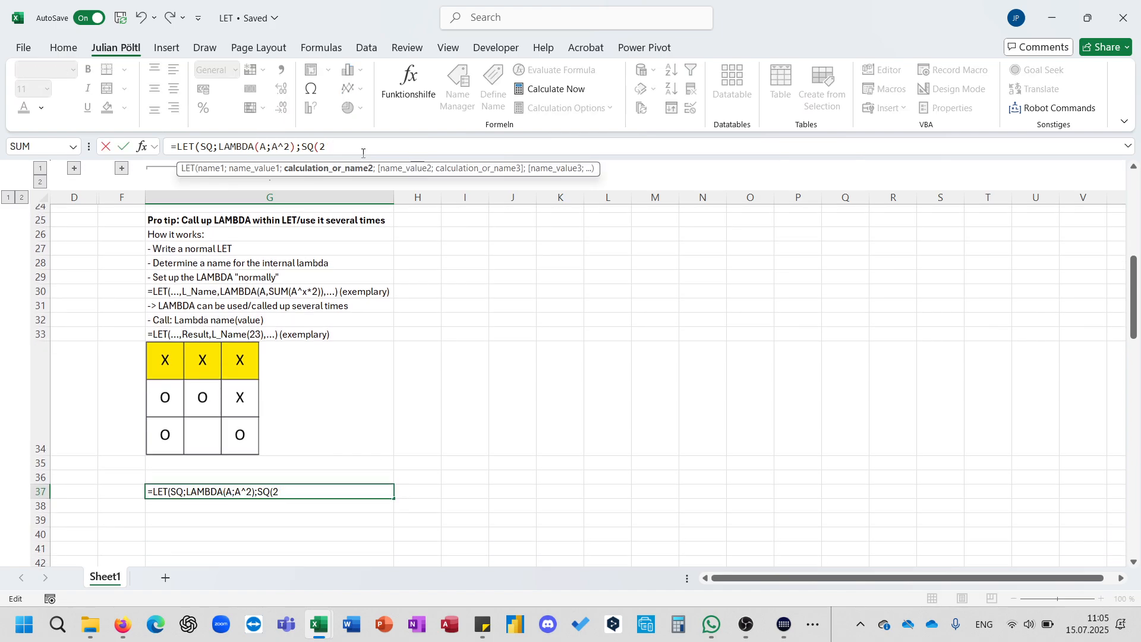
{"action": "type", "text": "l"}
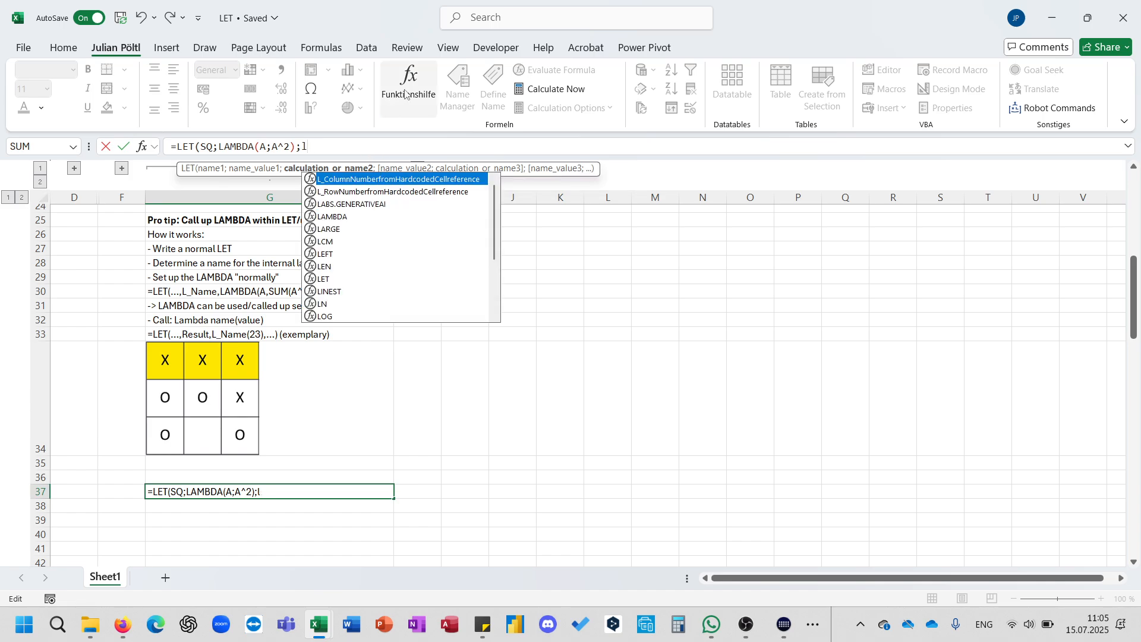
{"action": "key", "text": "Escape"}
{"action": "key", "text": "Escape"}
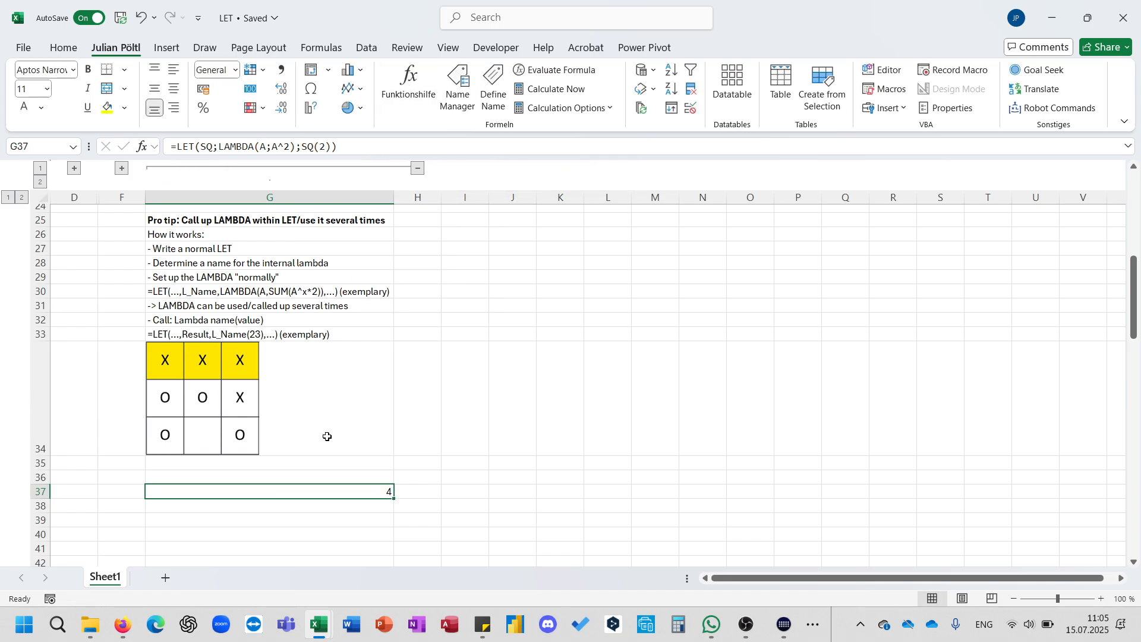
Highlight the LAMBDA definition and the SQ name inside G37's formula.
{"action": "left_click_drag", "start_coordinate": [296, 153], "coordinate": [220, 153]}
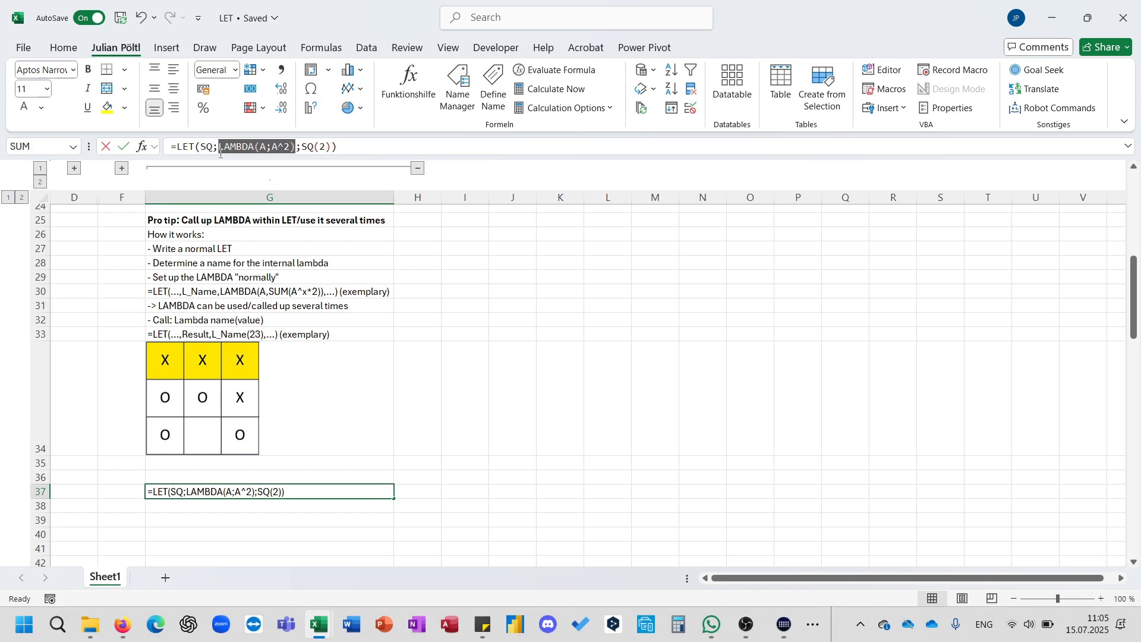
{"action": "double_click", "coordinate": [206, 147]}
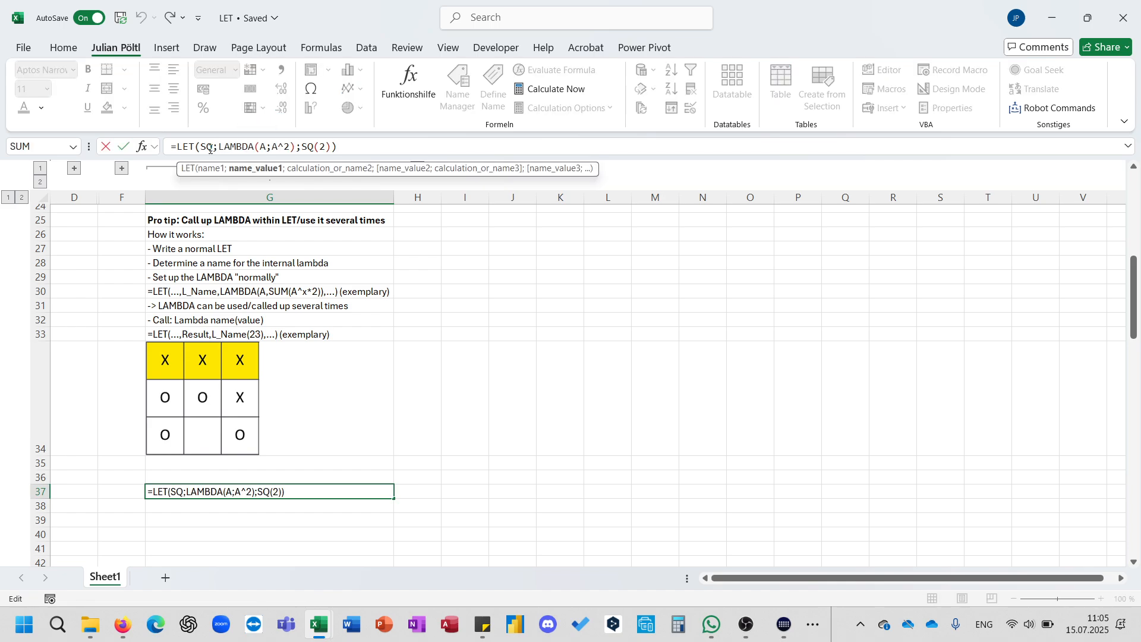
{"action": "left_click_drag", "start_coordinate": [295, 147], "coordinate": [219, 146]}
{"action": "key", "text": "Escape"}
Expand the collapsed column outline groups and return to the top of the sheet.
{"action": "scroll", "coordinate": [376, 470], "scroll_direction": "up", "scroll_amount": 8}
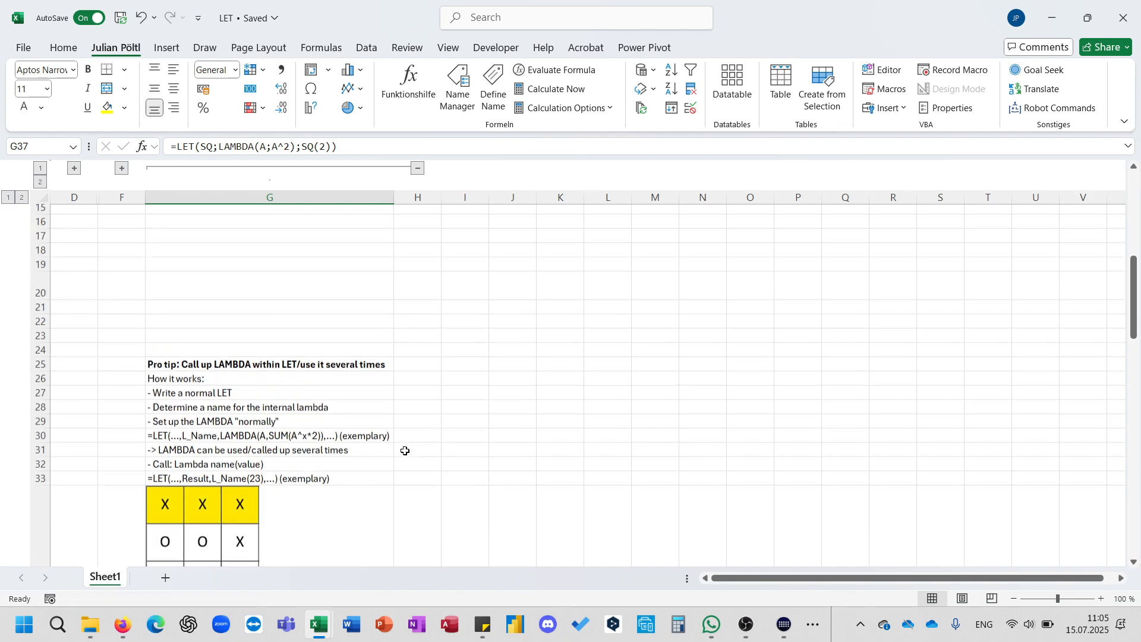
{"action": "left_click", "coordinate": [417, 169]}
{"action": "scroll", "coordinate": [326, 309], "scroll_direction": "up", "scroll_amount": 7}
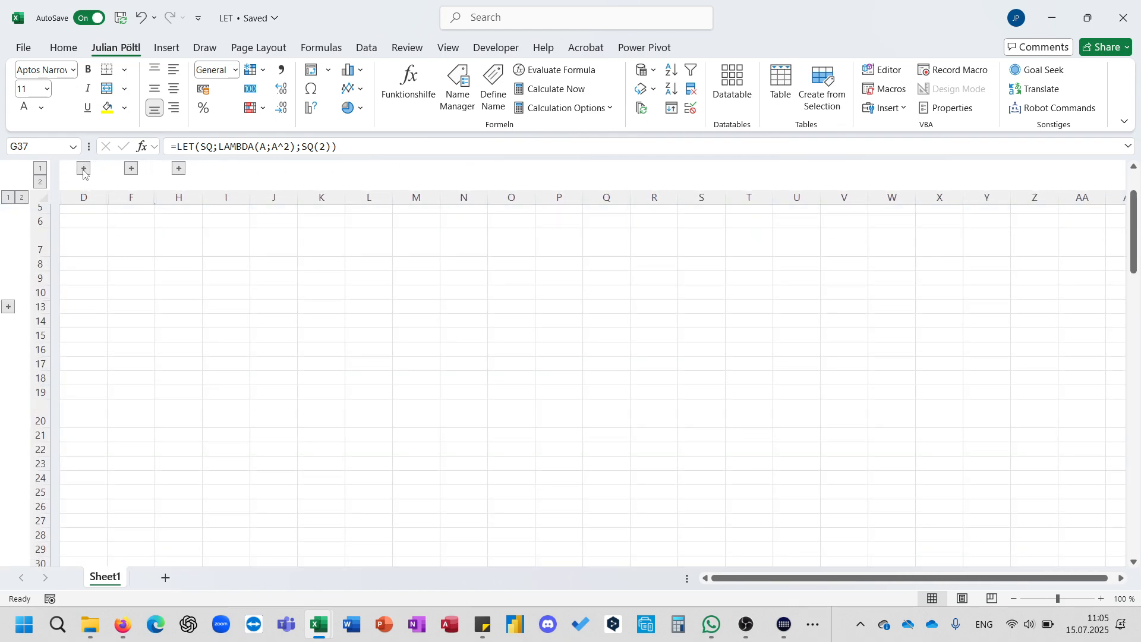
{"action": "left_click", "coordinate": [75, 168]}
{"action": "scroll", "coordinate": [369, 346], "scroll_direction": "up", "scroll_amount": 5}
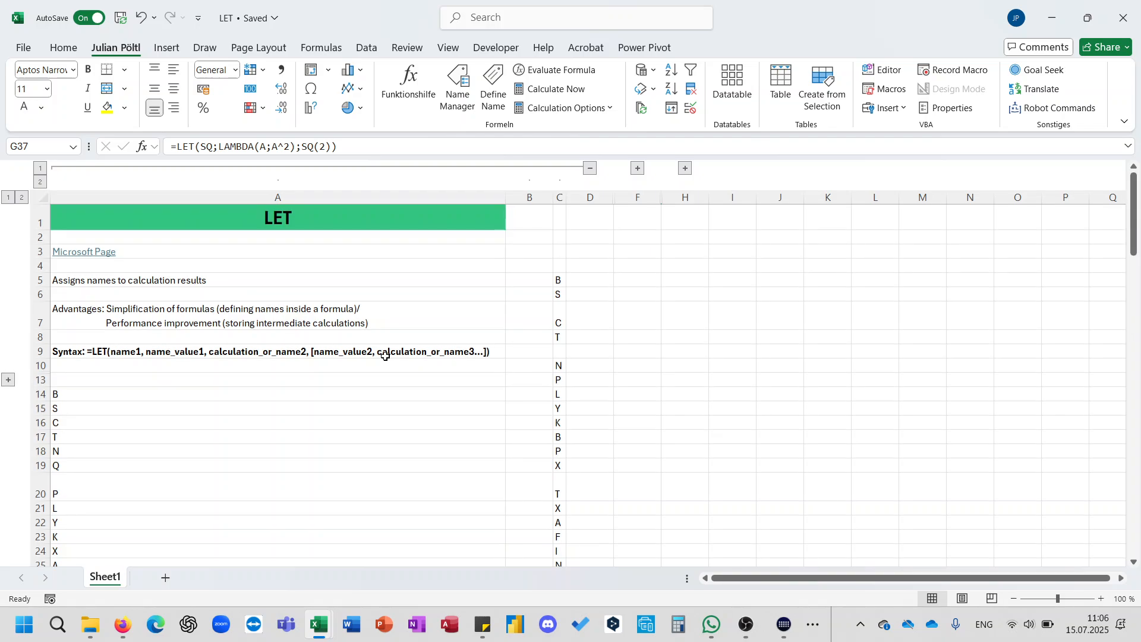